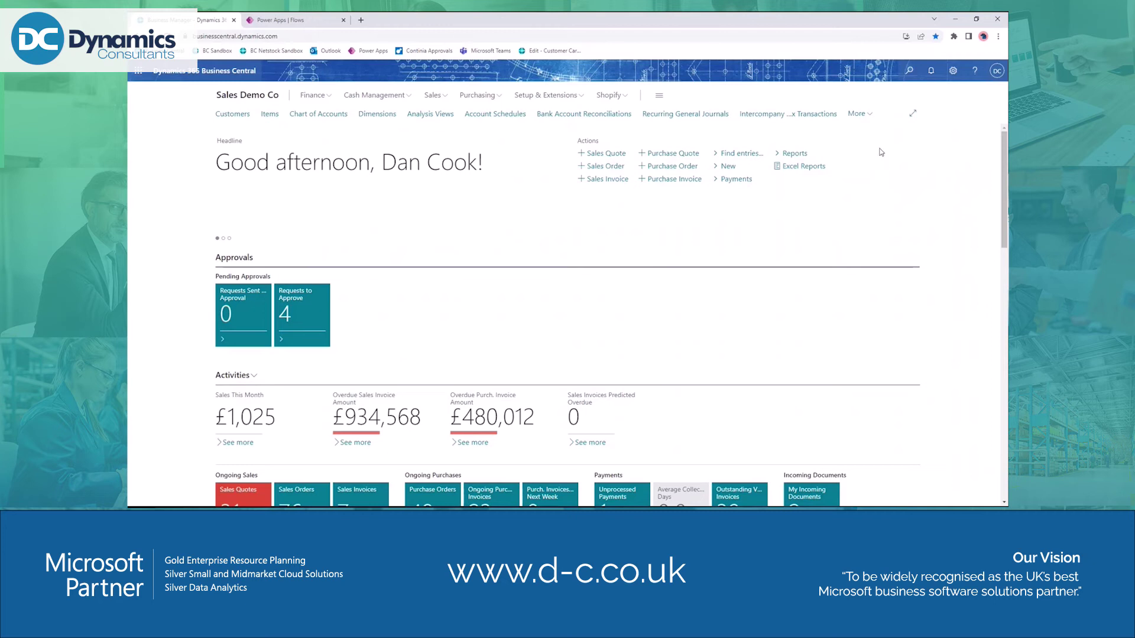
In Feature Management, set "Feature: Run Power Automate flows without leaving Business Central" to be enabled for All Users, and return to the home page
{"action": "left_click", "coordinate": [910, 72]}
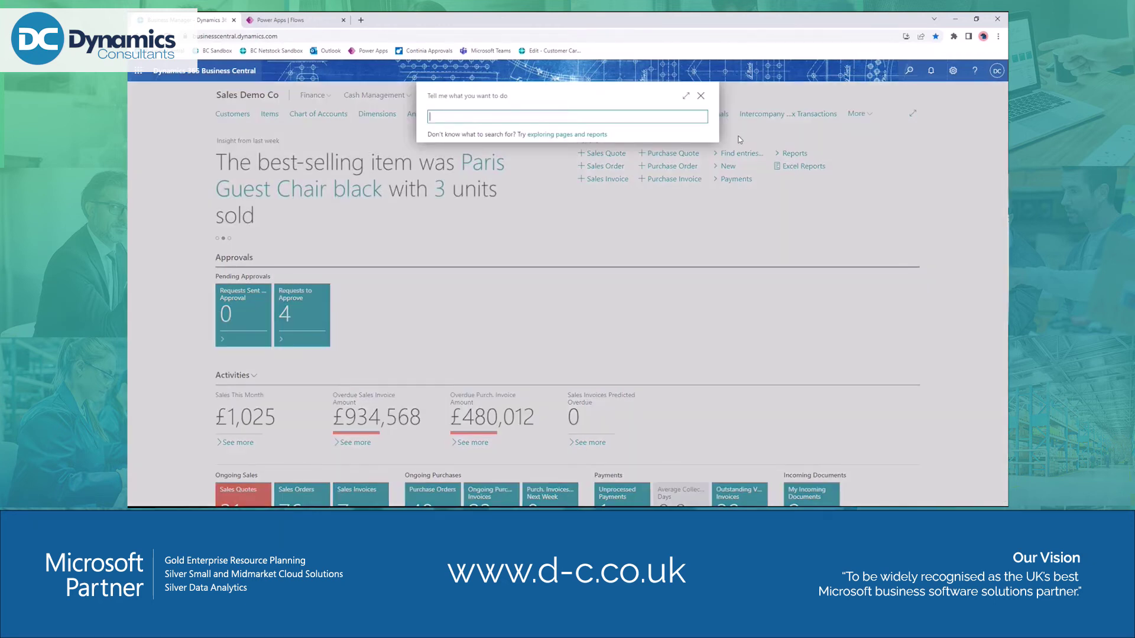
{"action": "type", "text": "feature man"}
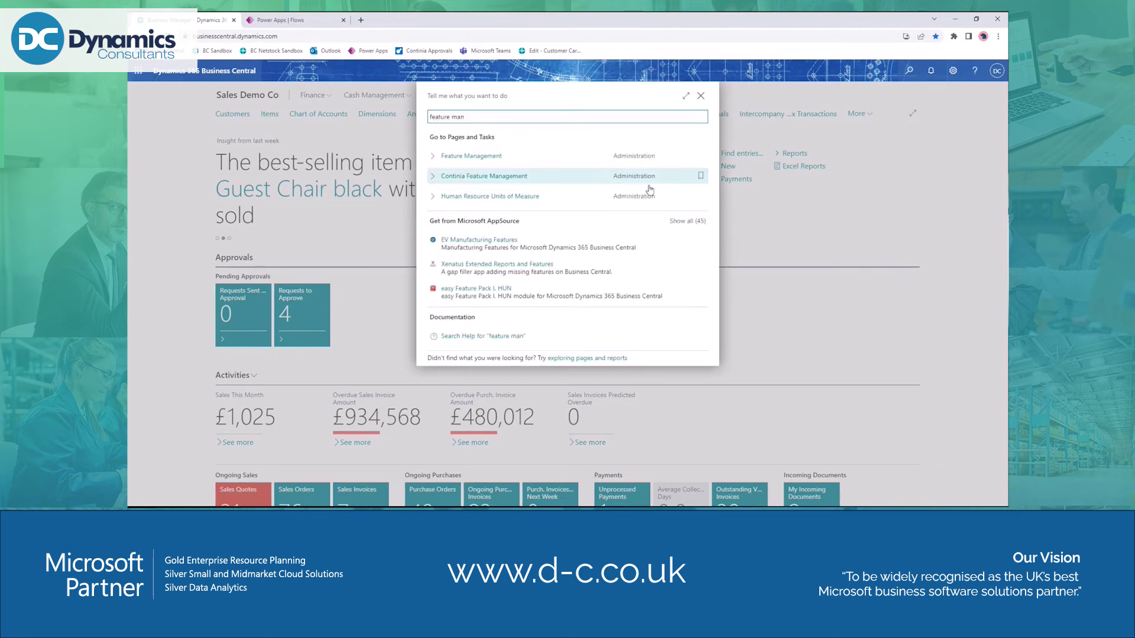
{"action": "left_click", "coordinate": [498, 155]}
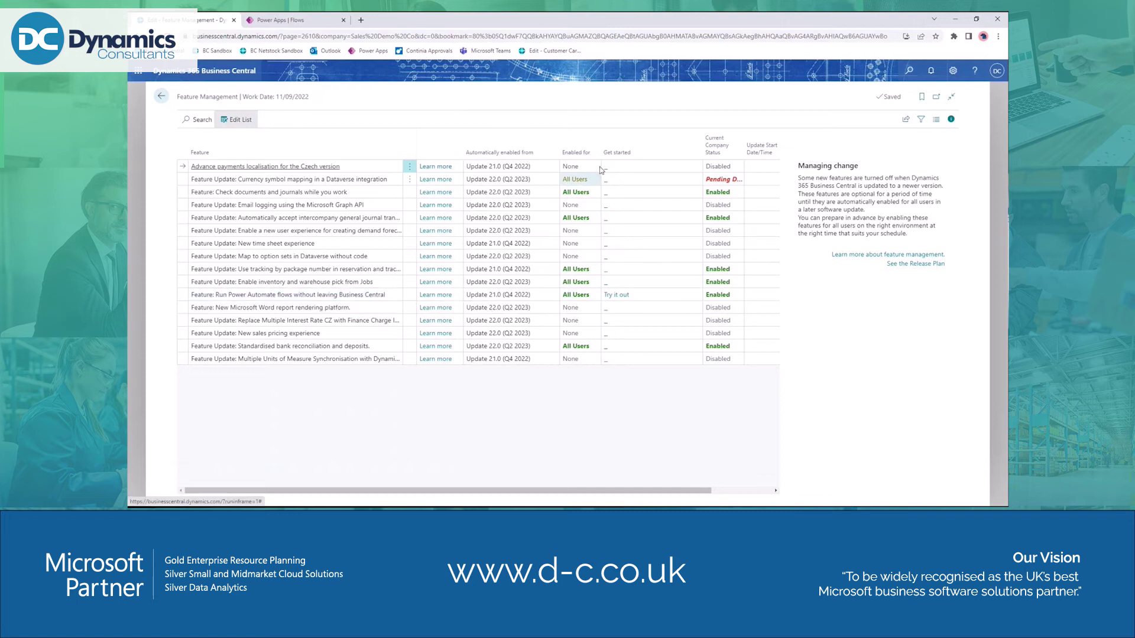
{"action": "left_click", "coordinate": [580, 296]}
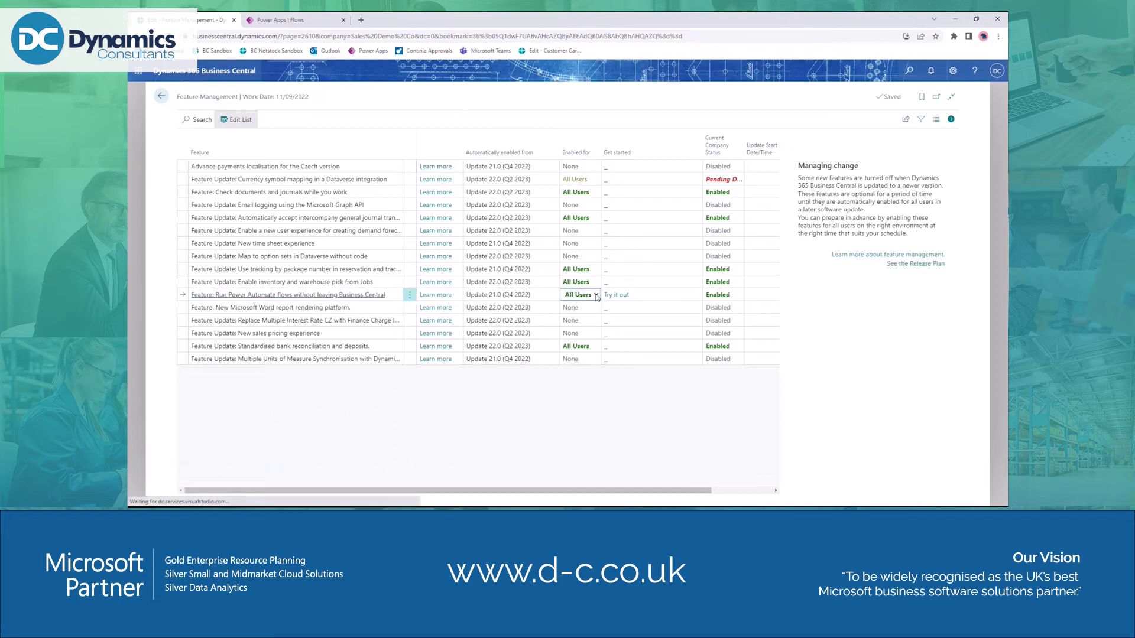
{"action": "left_click", "coordinate": [580, 295]}
{"action": "left_click", "coordinate": [567, 315]}
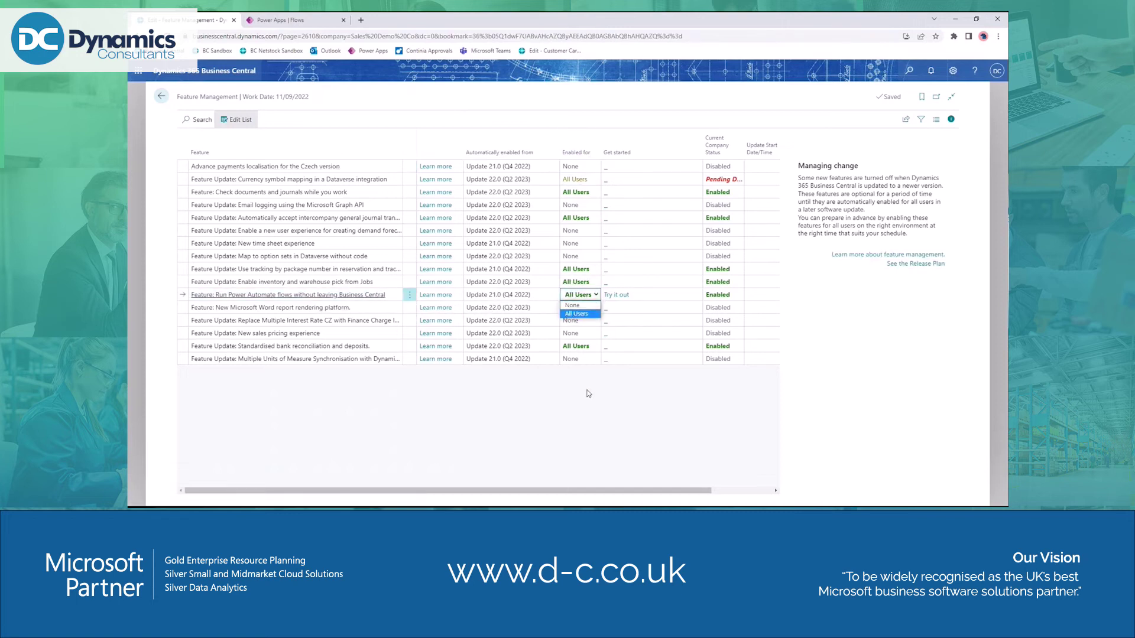
{"action": "left_click", "coordinate": [162, 97]}
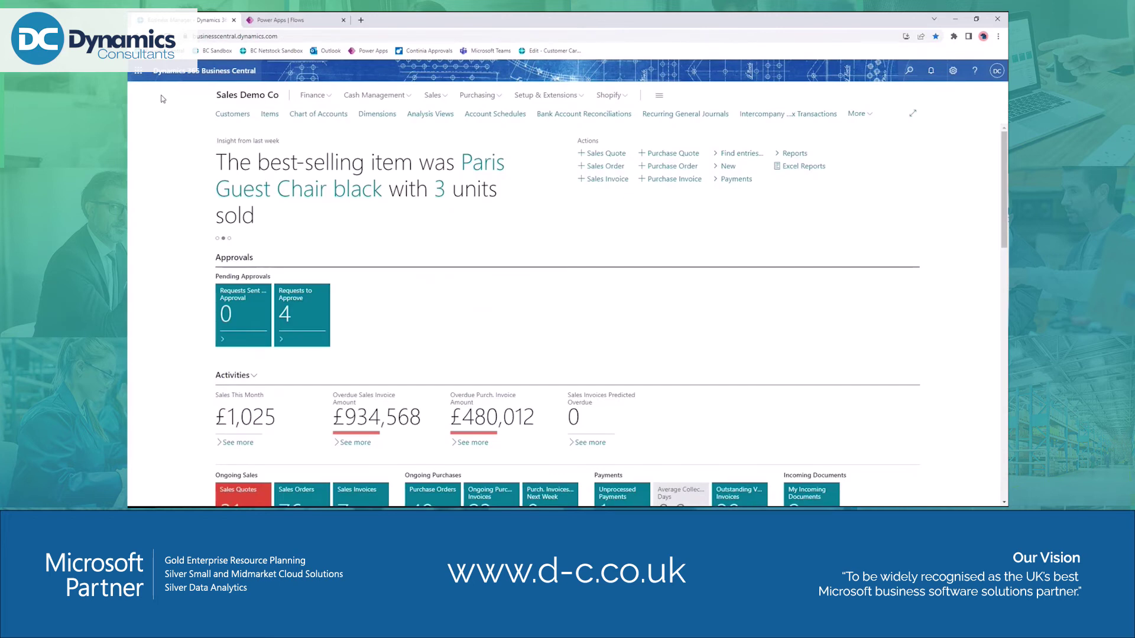
Open The Cannon Group PLC's customer card from the customer list and show its Power Automate options
{"action": "left_click", "coordinate": [227, 117]}
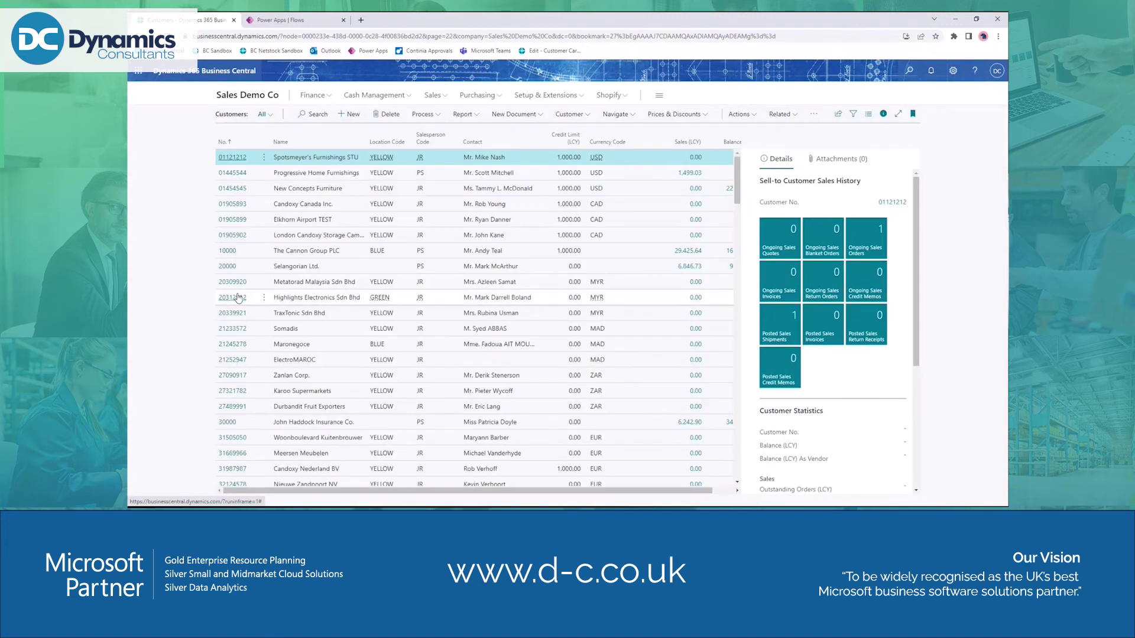
{"action": "left_click", "coordinate": [225, 253]}
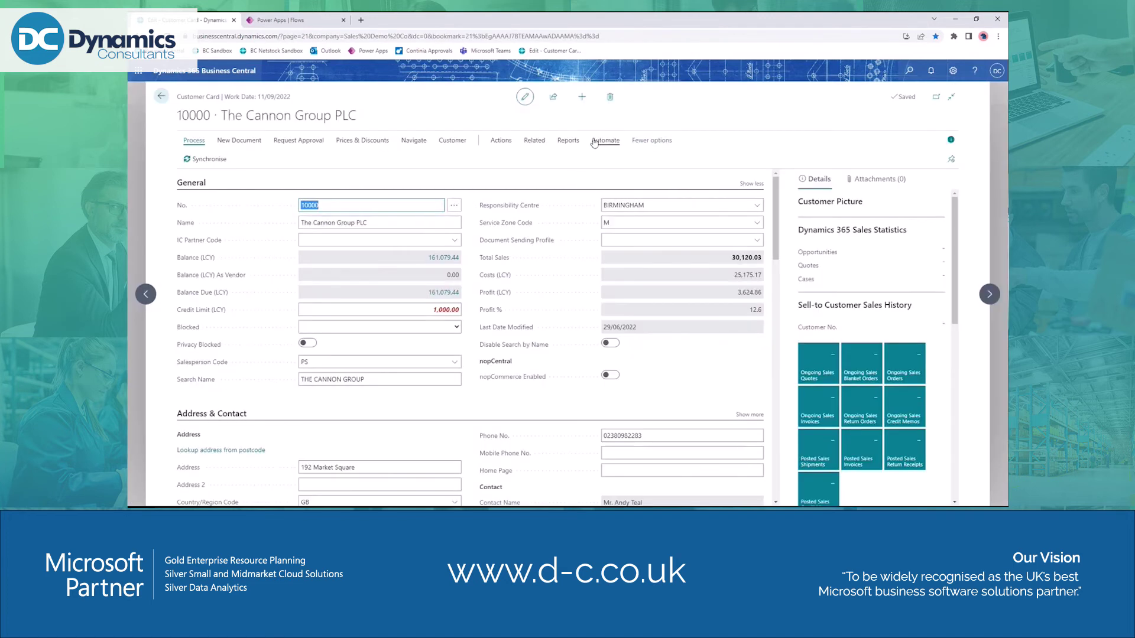
{"action": "left_click", "coordinate": [598, 143]}
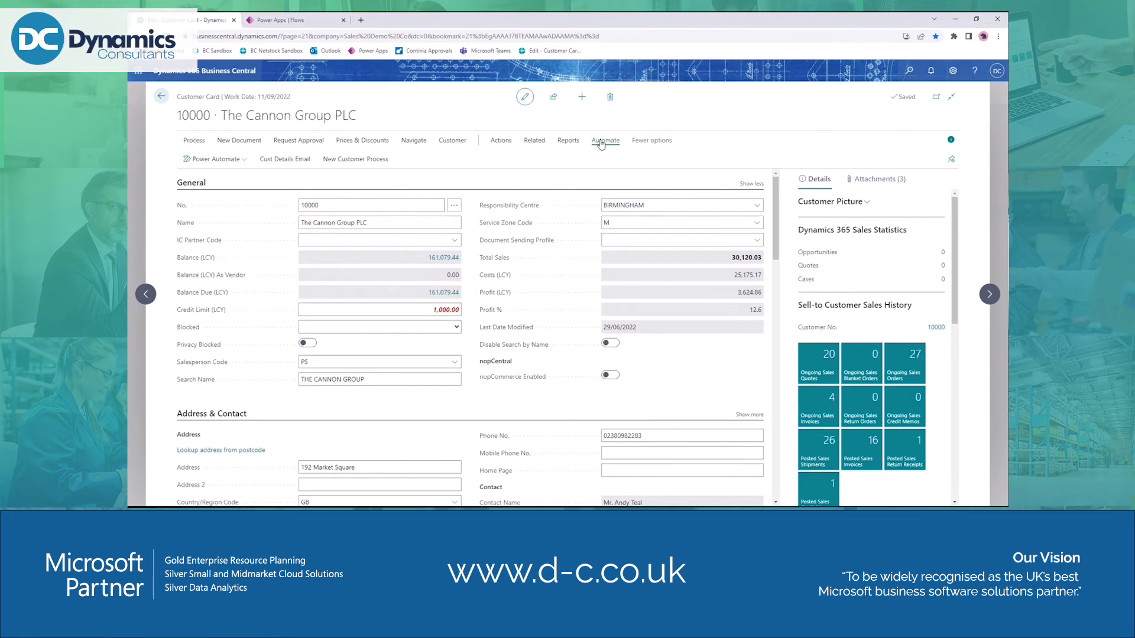
{"action": "left_click", "coordinate": [231, 161]}
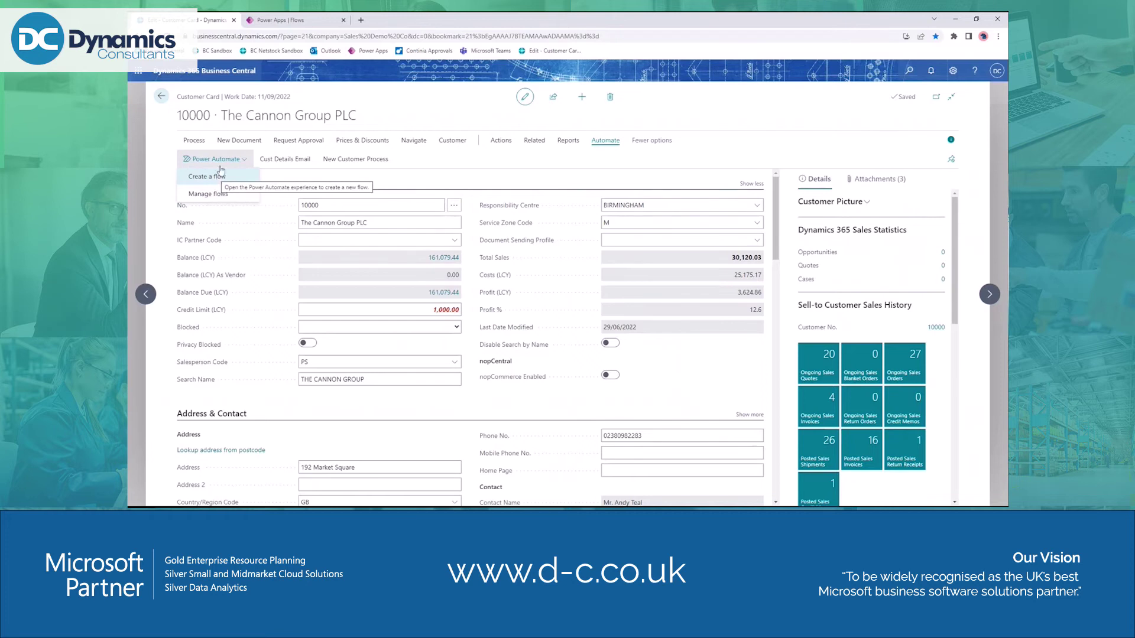
Run the Cust Details Email flow for The Cannon Group PLC and dismiss the run pane
{"action": "left_click", "coordinate": [283, 159]}
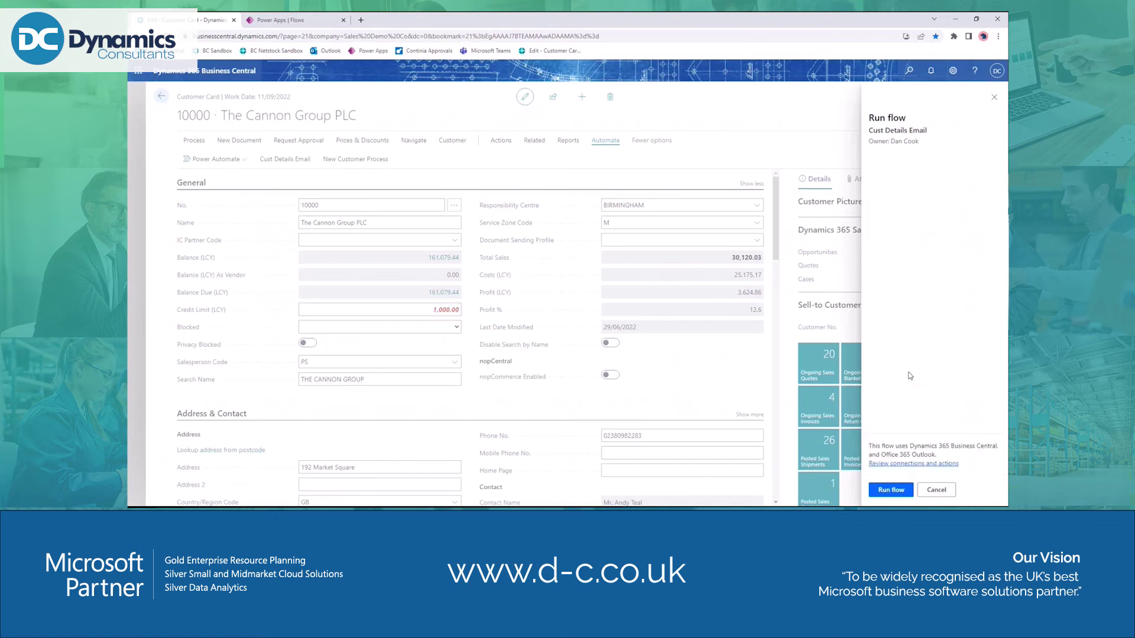
{"action": "left_click", "coordinate": [887, 491]}
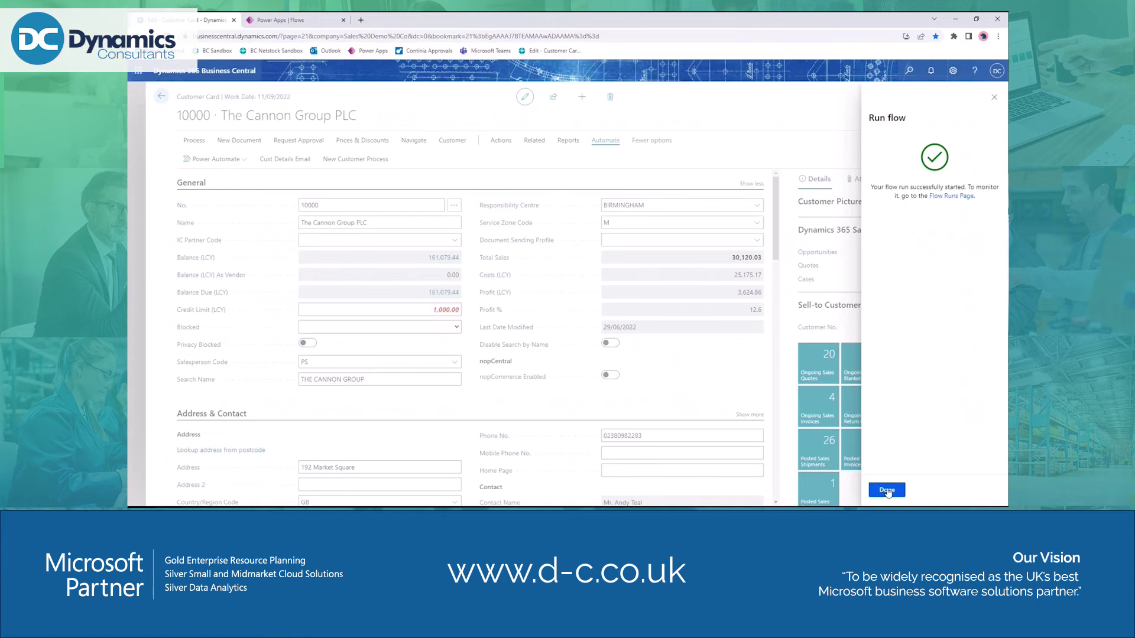
{"action": "left_click", "coordinate": [887, 490]}
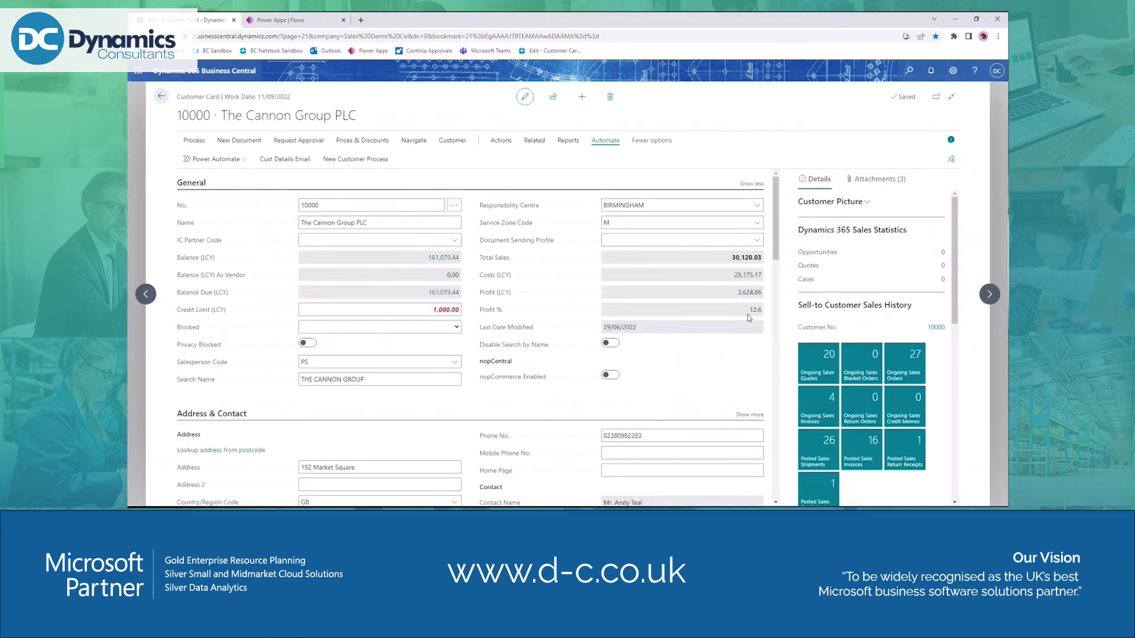
Switch to Outlook in a new browser tab and open the New Customer email sent by the flow
{"action": "left_click", "coordinate": [360, 19]}
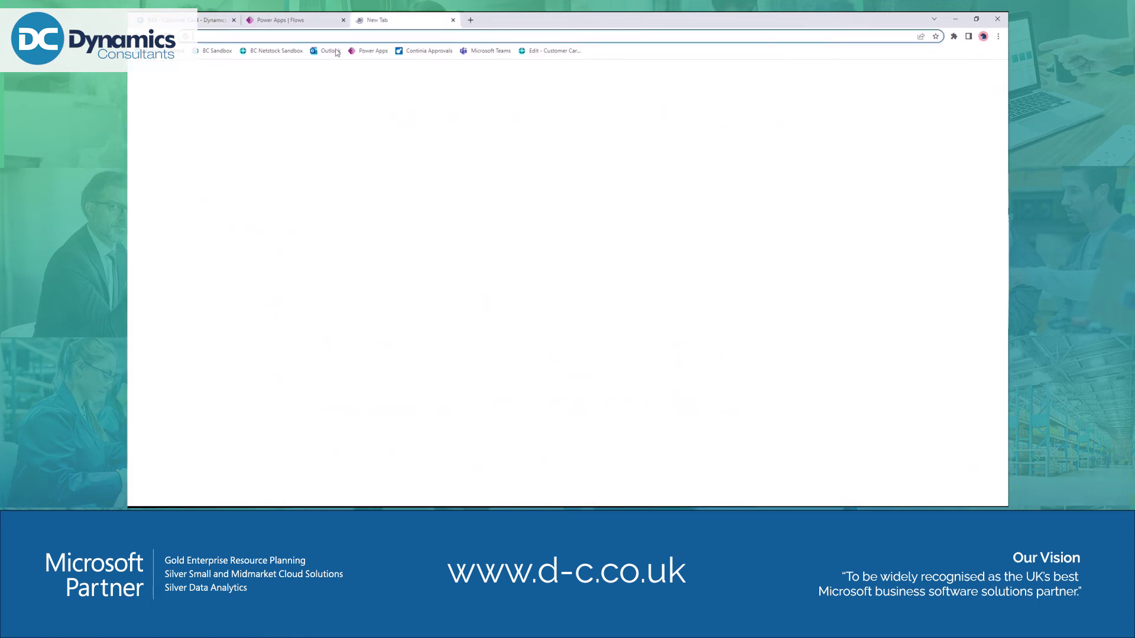
{"action": "left_click", "coordinate": [330, 51]}
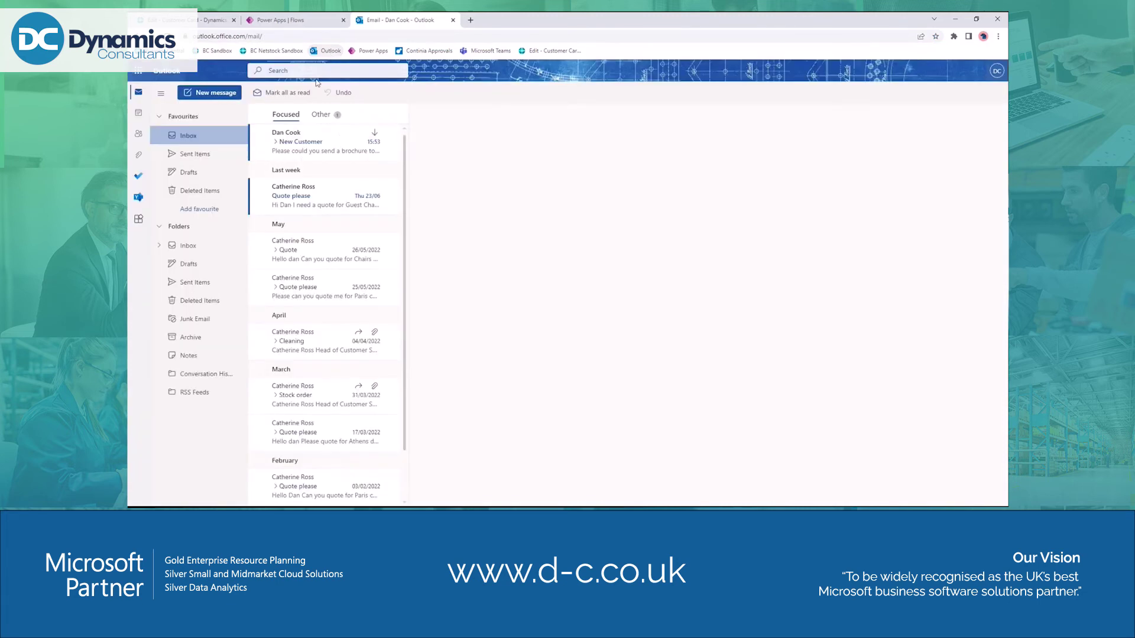
{"action": "left_click", "coordinate": [331, 151]}
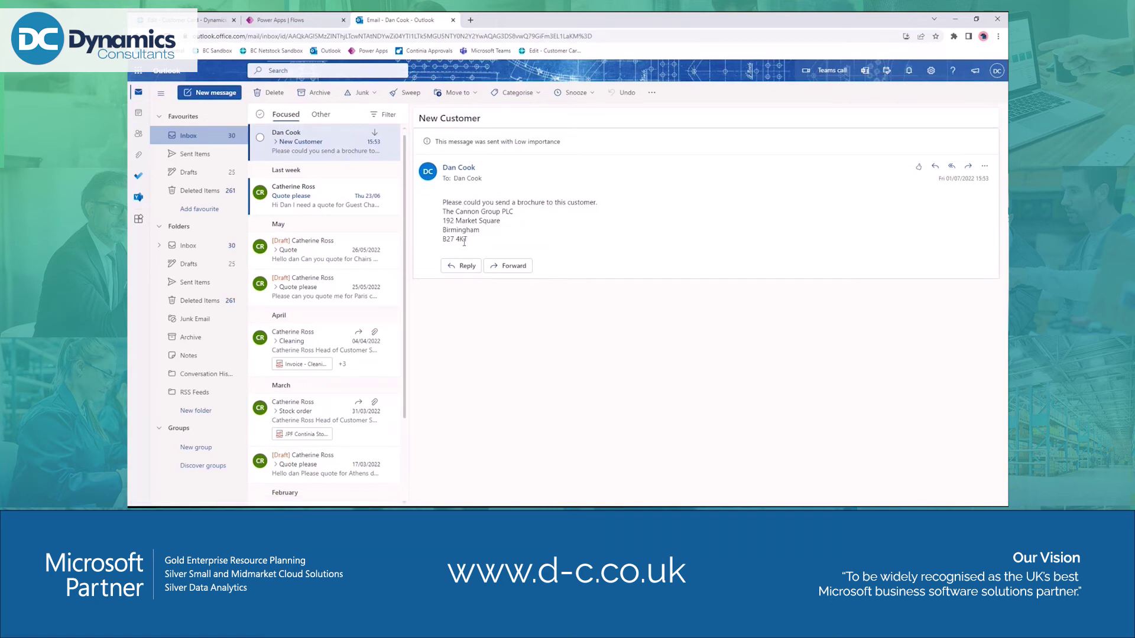
Switch back to Business Central and run the Cust Details Email flow again for the same customer
{"action": "left_click", "coordinate": [213, 20]}
{"action": "left_click", "coordinate": [284, 161]}
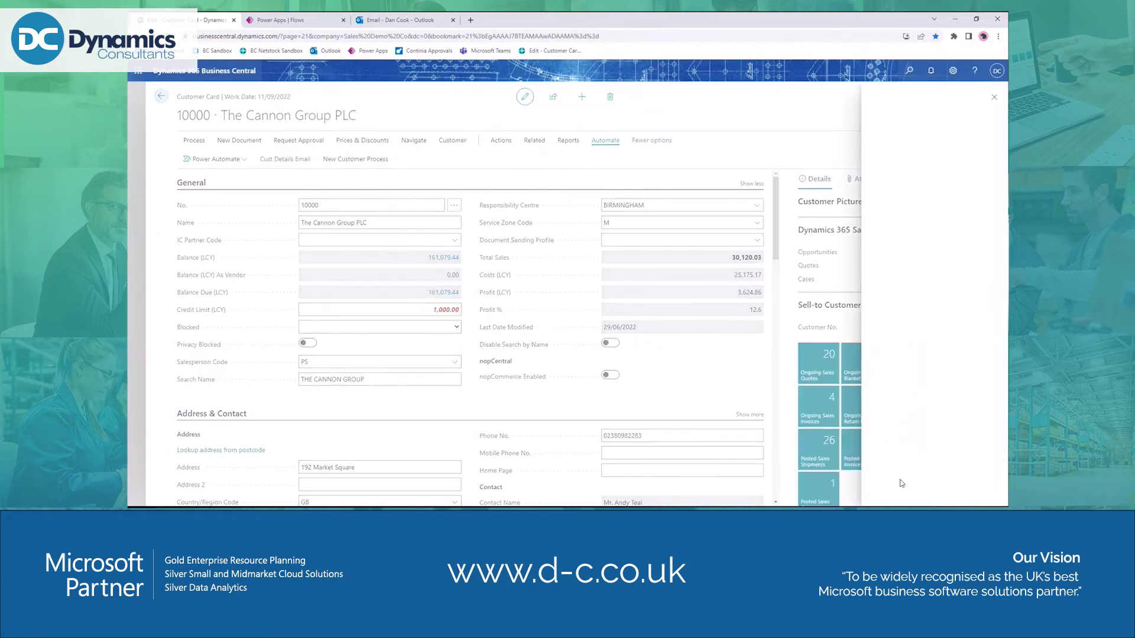
{"action": "left_click", "coordinate": [893, 490]}
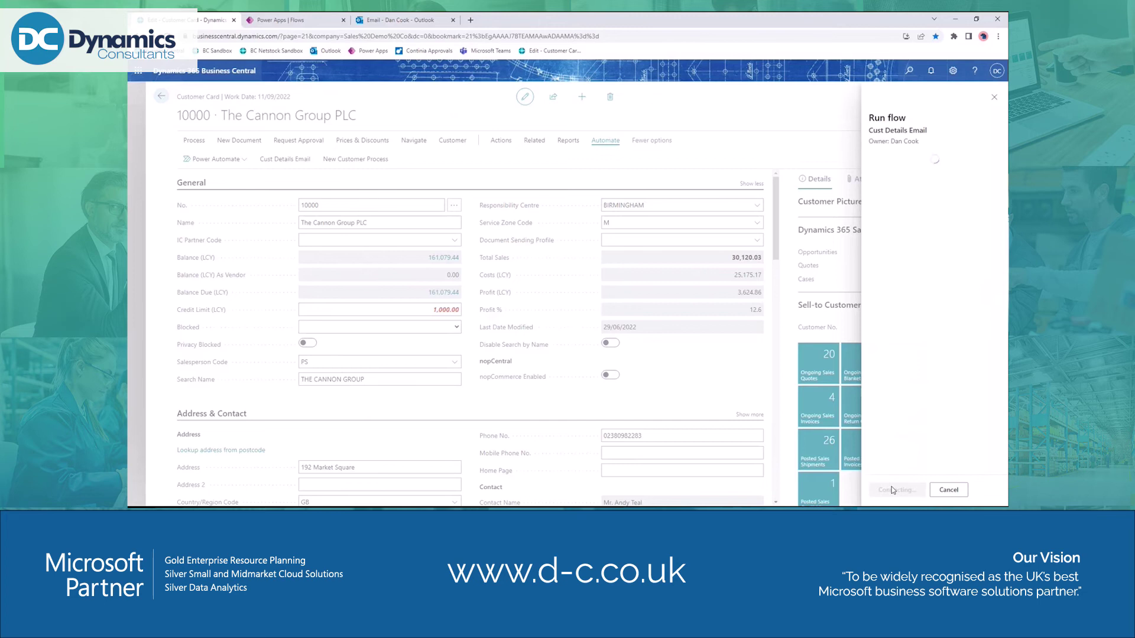
{"action": "left_click", "coordinate": [893, 490]}
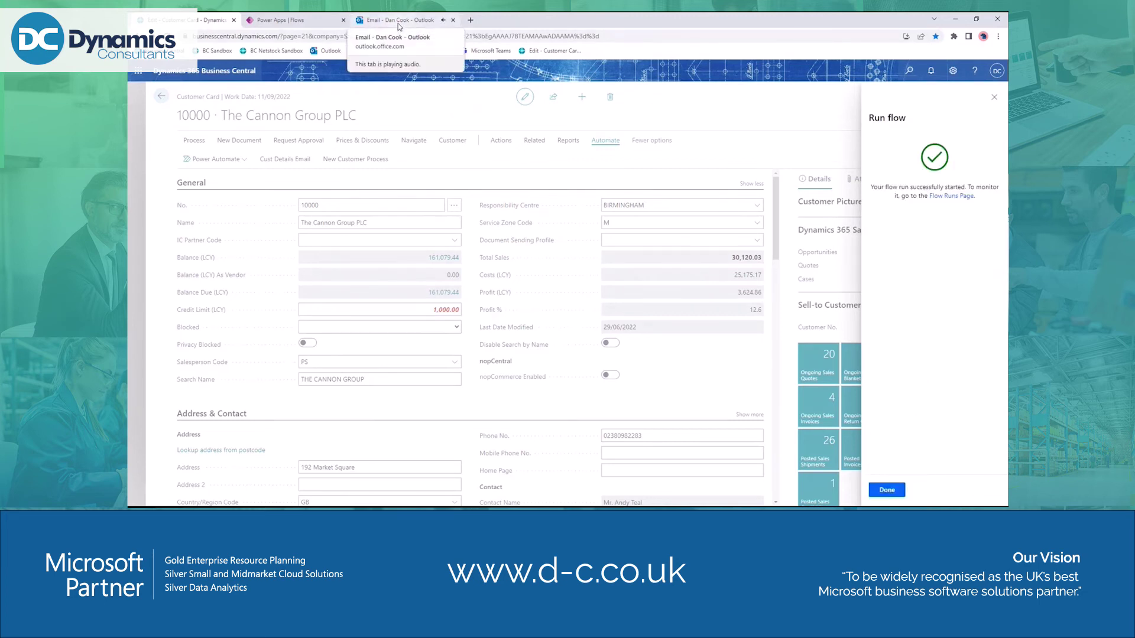
Check the newest New Customer email in Outlook, and dismiss the completed flow run in Business Central
{"action": "left_click", "coordinate": [398, 23]}
{"action": "left_click", "coordinate": [320, 148]}
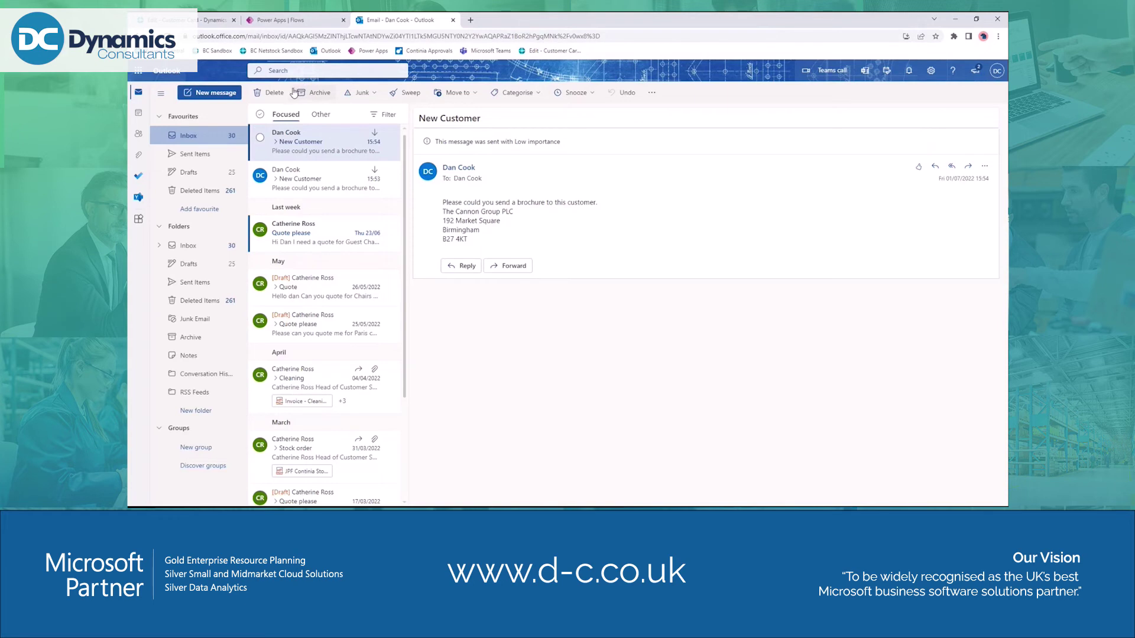
{"action": "left_click", "coordinate": [219, 24]}
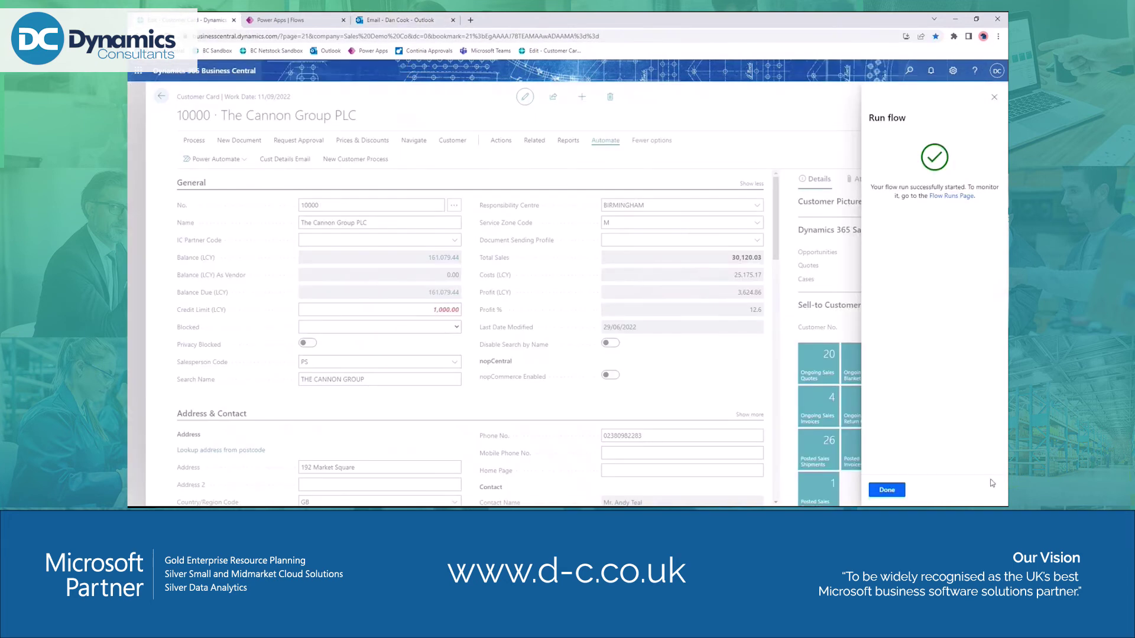
{"action": "left_click", "coordinate": [887, 489]}
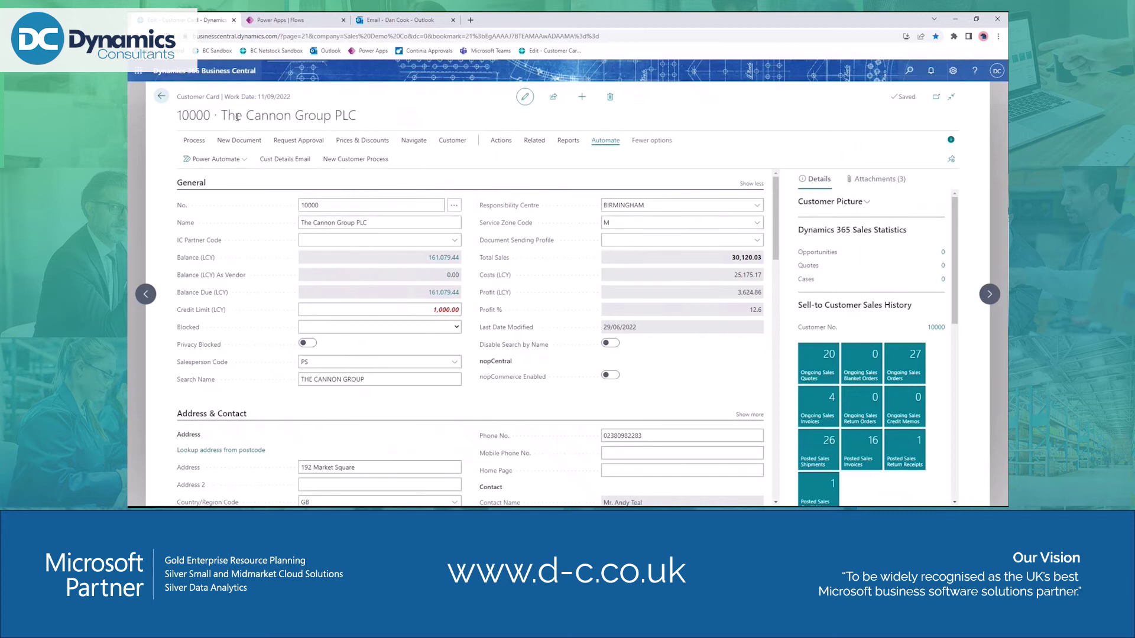
Switch to Power Apps and examine the Cust Details Email flow's trigger page setting and the dynamic content available for the Get record row id
{"action": "left_click", "coordinate": [281, 22]}
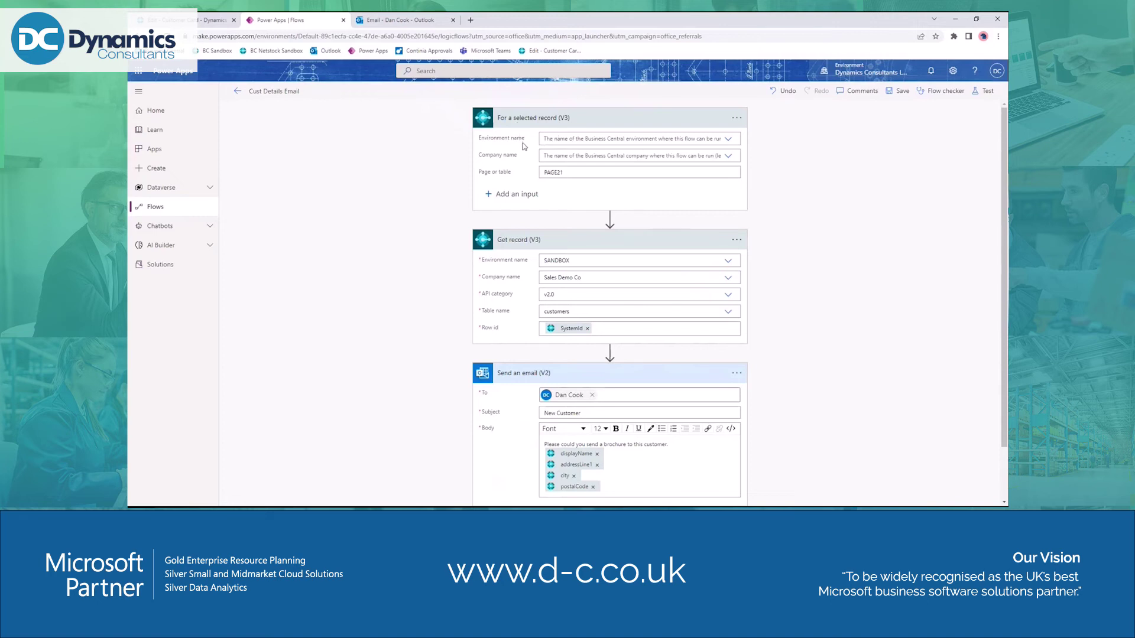
{"action": "left_click", "coordinate": [596, 173]}
{"action": "left_click_drag", "start_coordinate": [596, 173], "coordinate": [524, 177]}
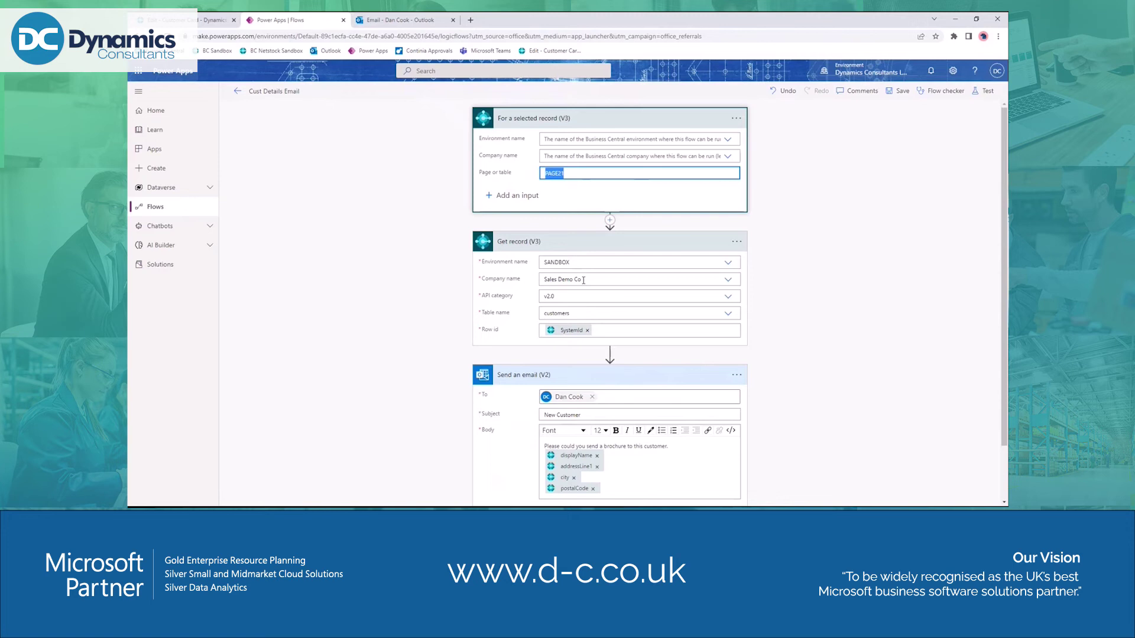
{"action": "scroll", "coordinate": [591, 260], "scroll_direction": "down", "scroll_amount": 2}
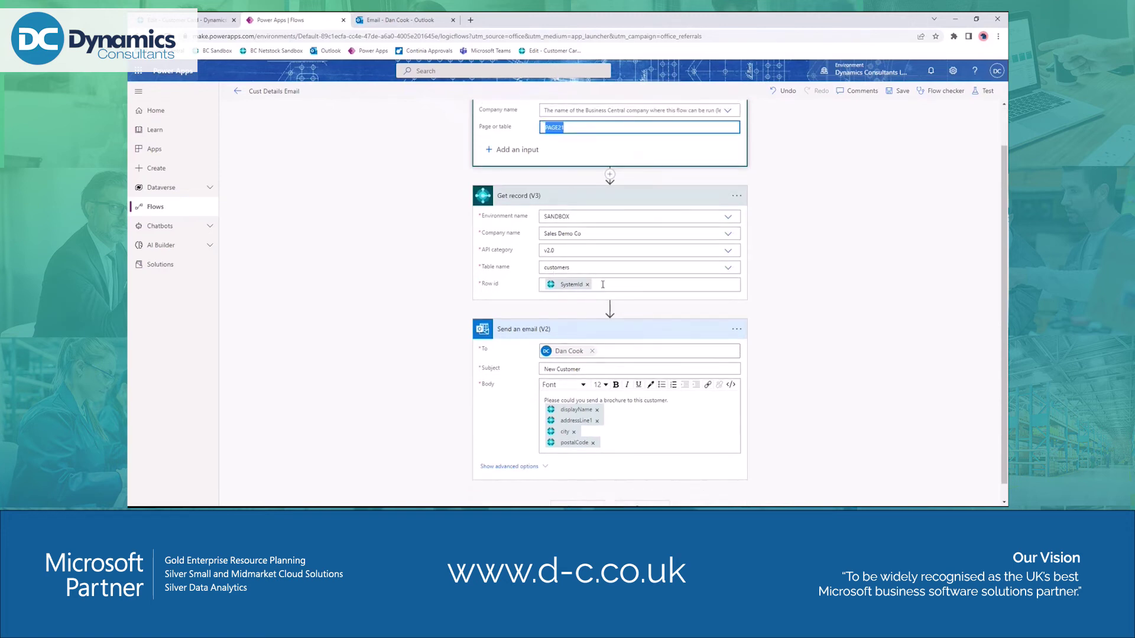
{"action": "left_click", "coordinate": [564, 286]}
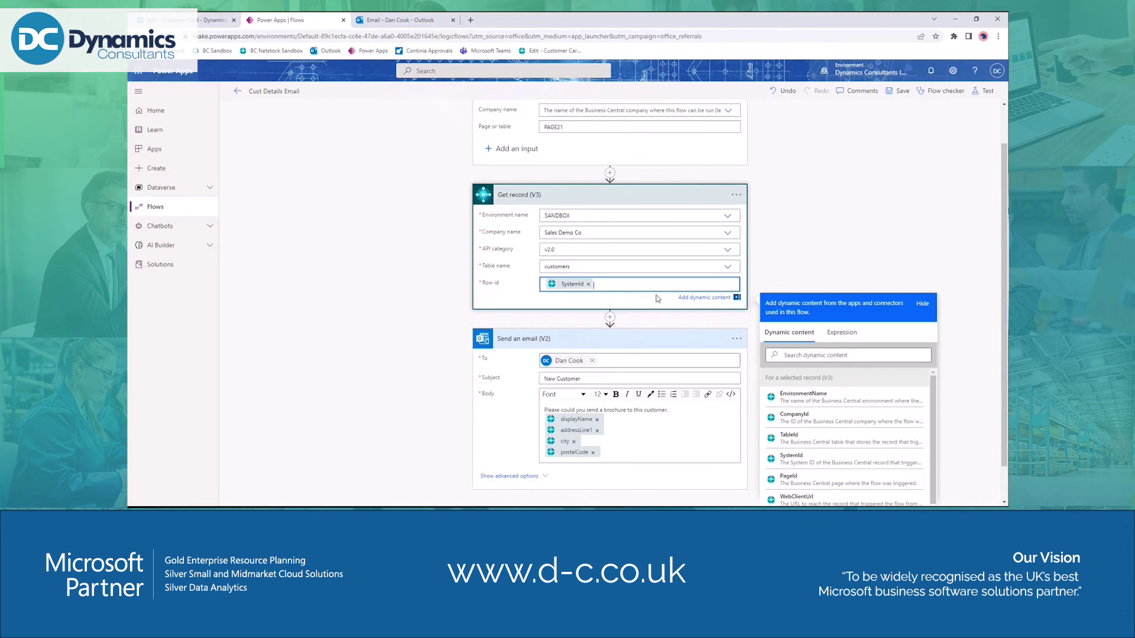
{"action": "scroll", "coordinate": [803, 414], "scroll_direction": "down", "scroll_amount": 1}
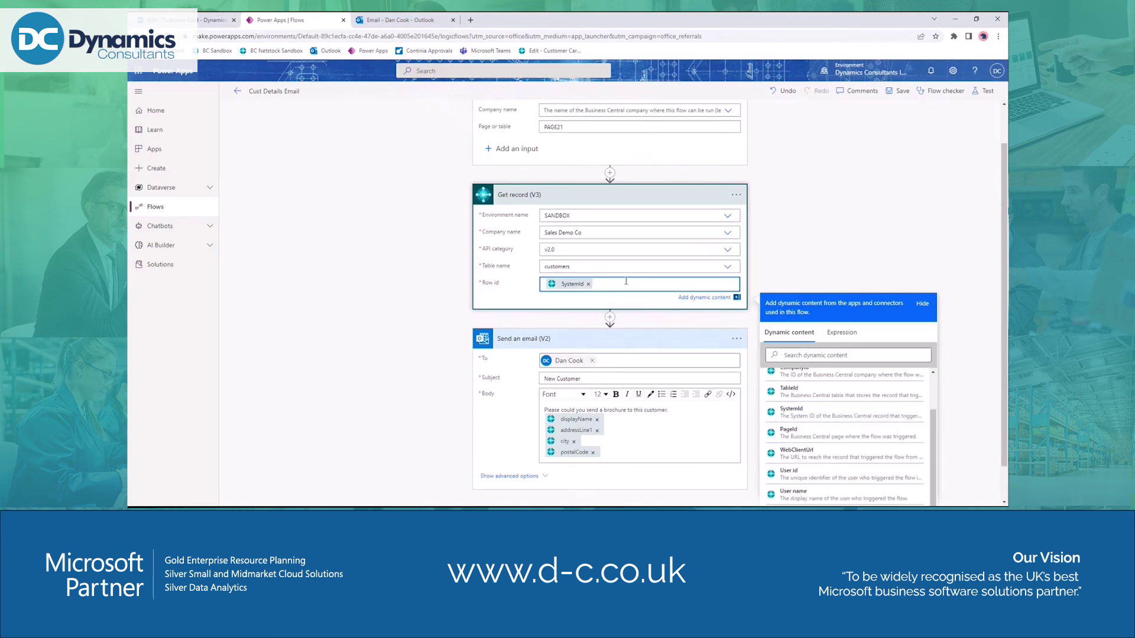
Review the Send an email action's body and the customer fields available as dynamic content, and save the flow
{"action": "left_click", "coordinate": [648, 340]}
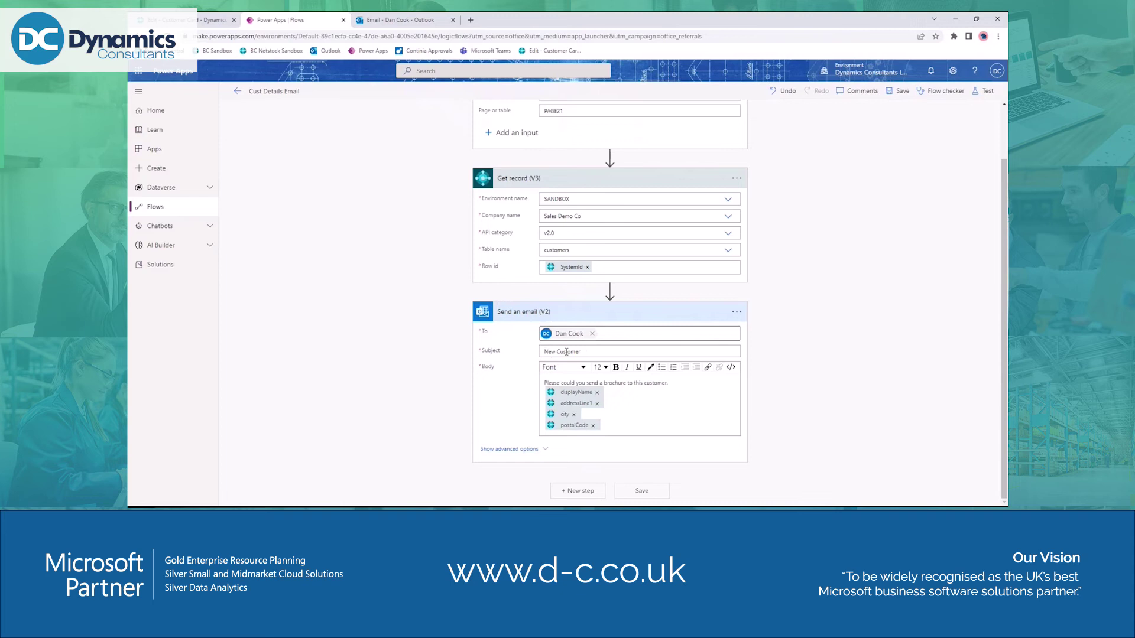
{"action": "left_click", "coordinate": [670, 385]}
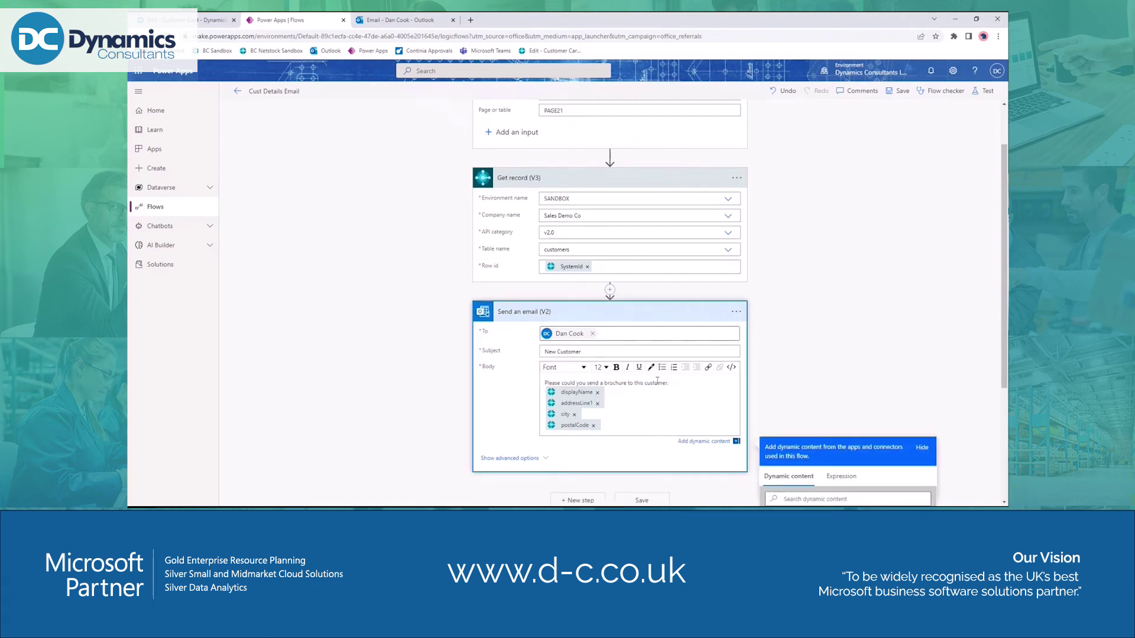
{"action": "scroll", "coordinate": [629, 394], "scroll_direction": "down", "scroll_amount": 3}
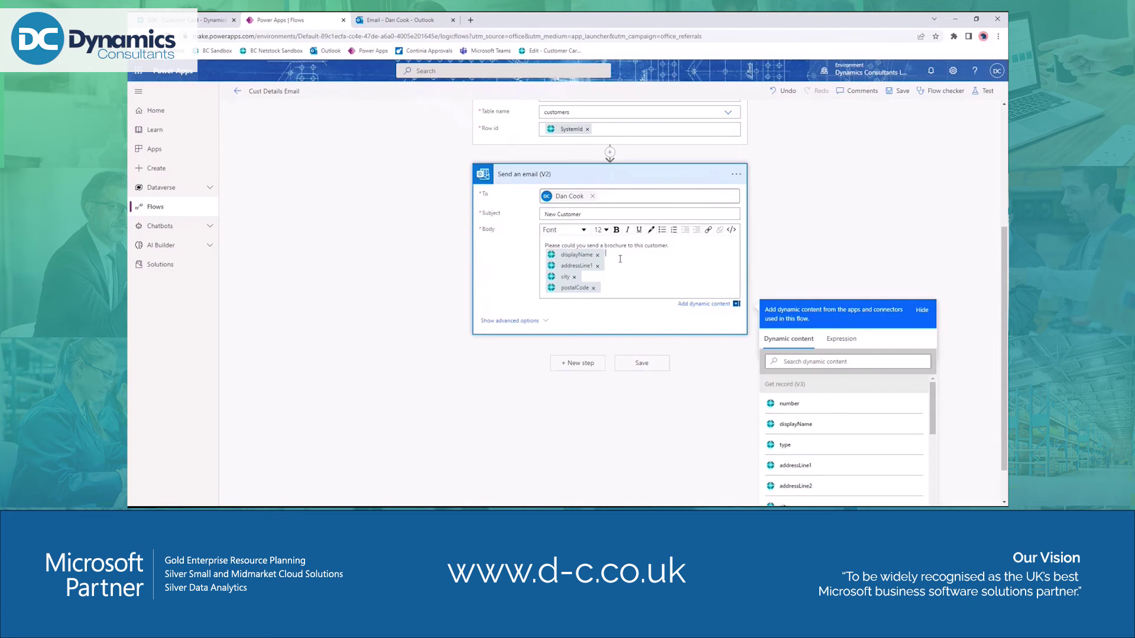
{"action": "scroll", "coordinate": [878, 411], "scroll_direction": "down", "scroll_amount": 3}
{"action": "scroll", "coordinate": [874, 410], "scroll_direction": "down", "scroll_amount": 3}
{"action": "scroll", "coordinate": [866, 408], "scroll_direction": "up", "scroll_amount": 5}
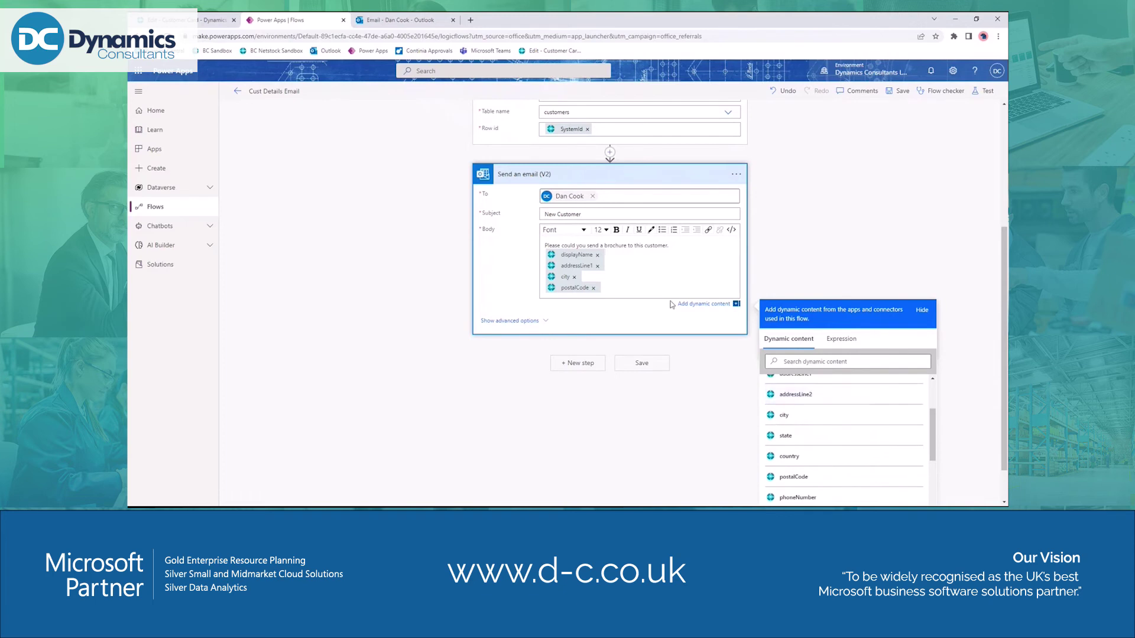
{"action": "left_click", "coordinate": [642, 363]}
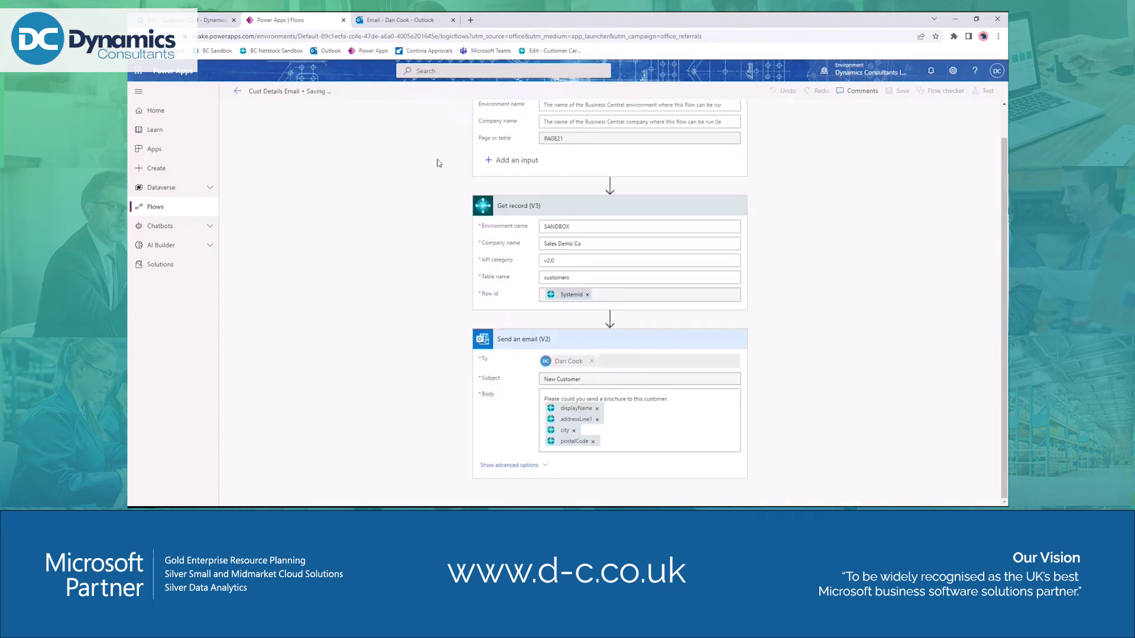
Switch back to Business Central and start creating a new Power Automate flow from The Cannon Group PLC's customer card
{"action": "left_click", "coordinate": [211, 22]}
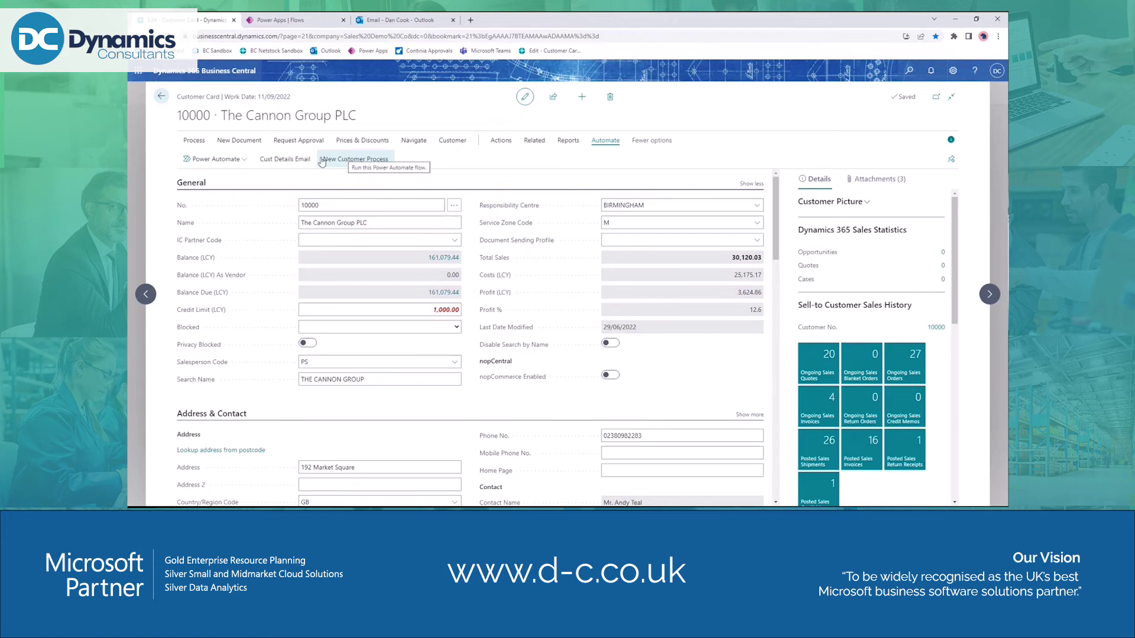
{"action": "left_click", "coordinate": [236, 161]}
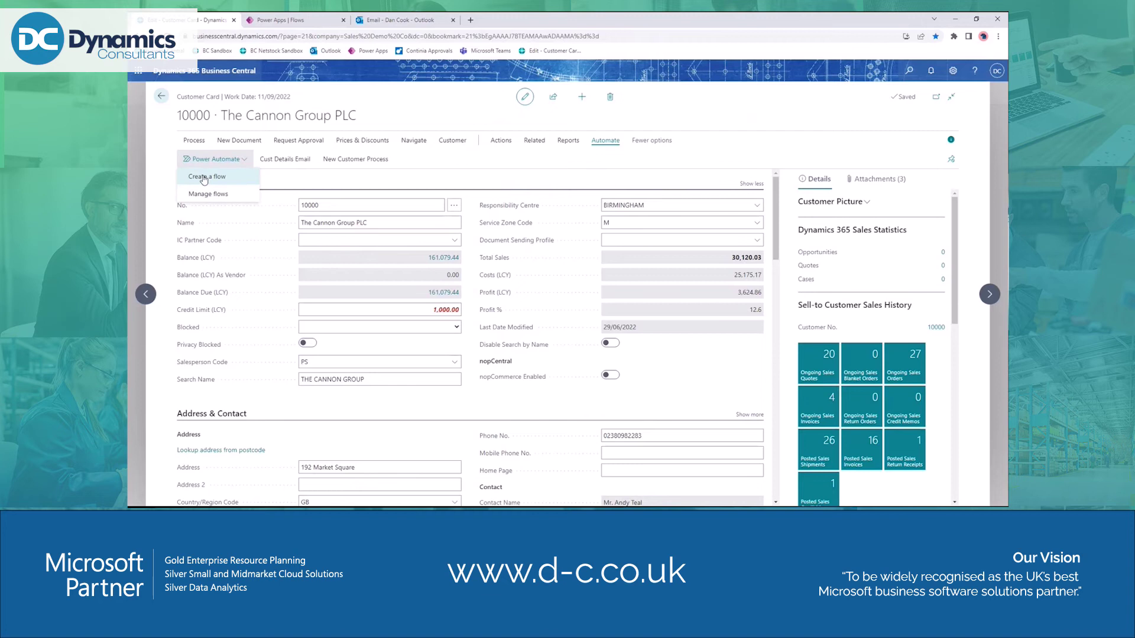
{"action": "left_click", "coordinate": [203, 177]}
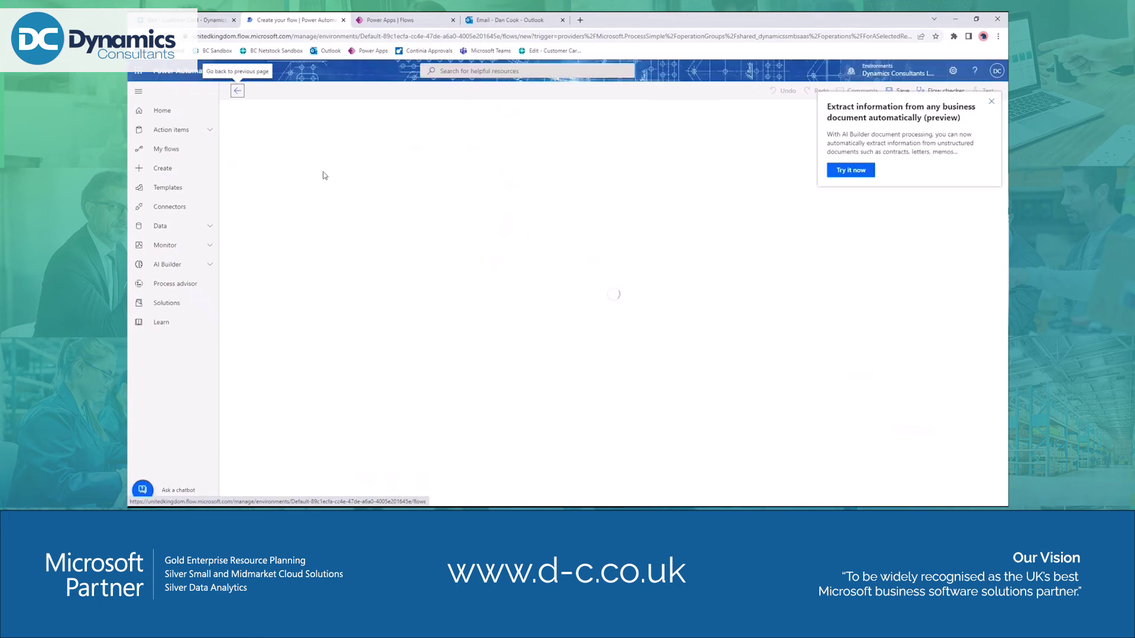
Dismiss the AI Builder promotion and set the For a selected record trigger's page or table to PAGE21
{"action": "left_click", "coordinate": [991, 101]}
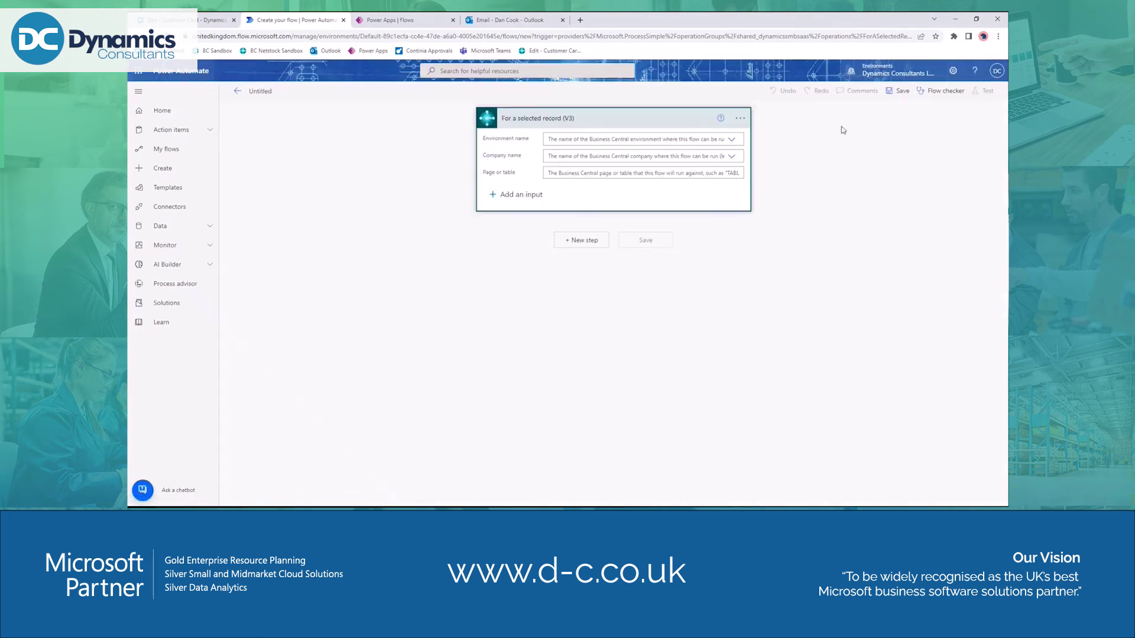
{"action": "left_click", "coordinate": [572, 174]}
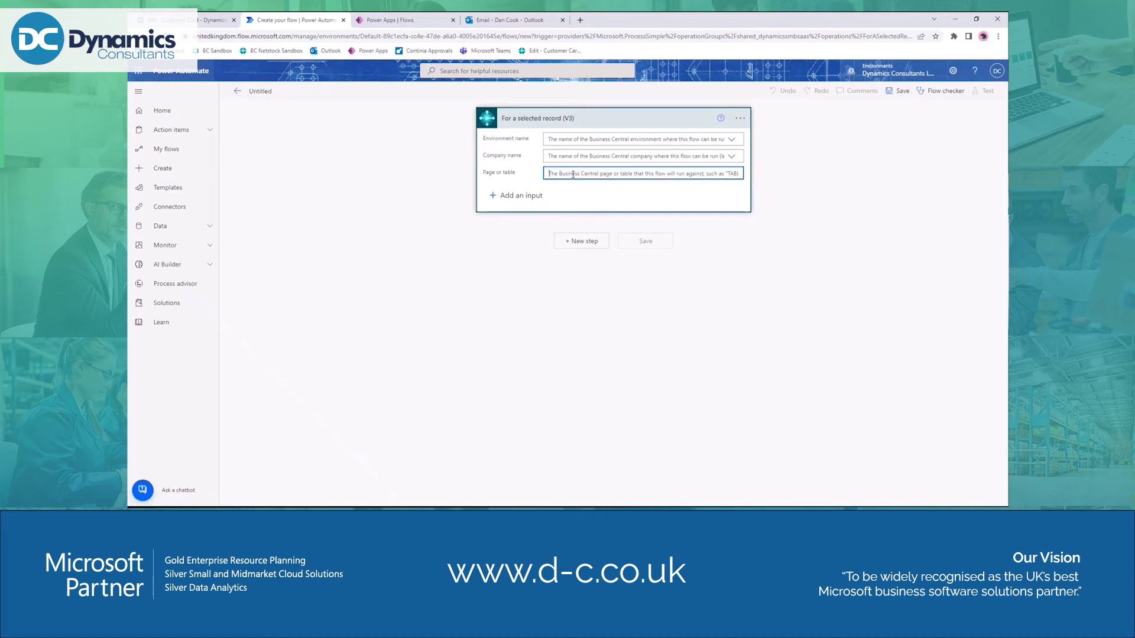
{"action": "type", "text": "PAGE"}
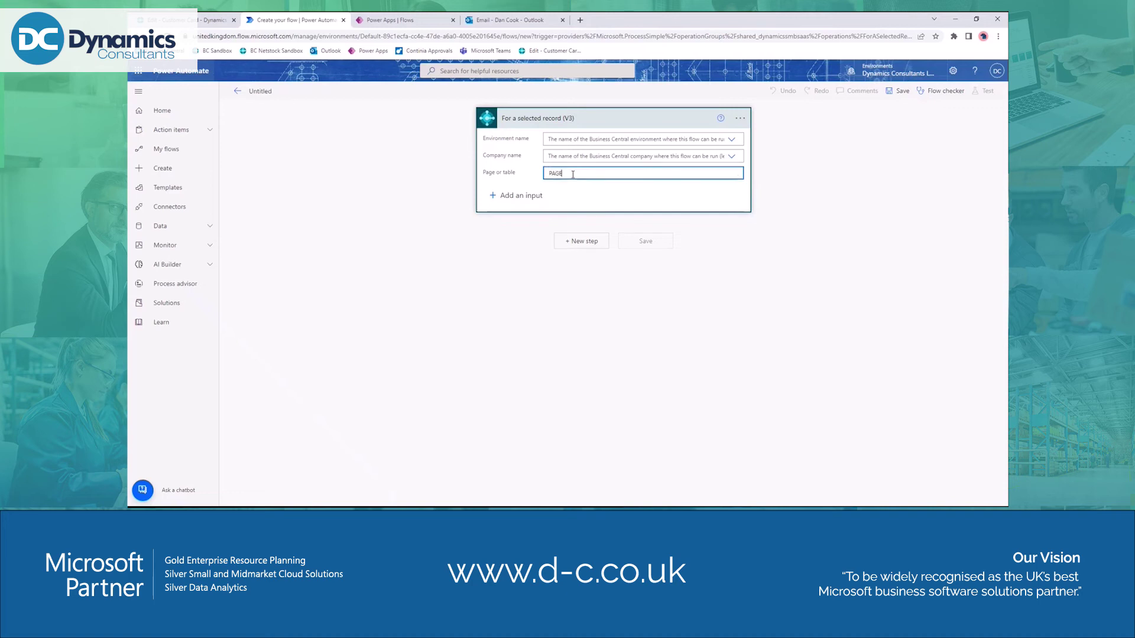
{"action": "type", "text": "21"}
Add a Business Central Get record (V3) action for SANDBOX, Sales Demo Co, v2.0, customers, with the trigger's SystemId as row id
{"action": "left_click", "coordinate": [584, 244]}
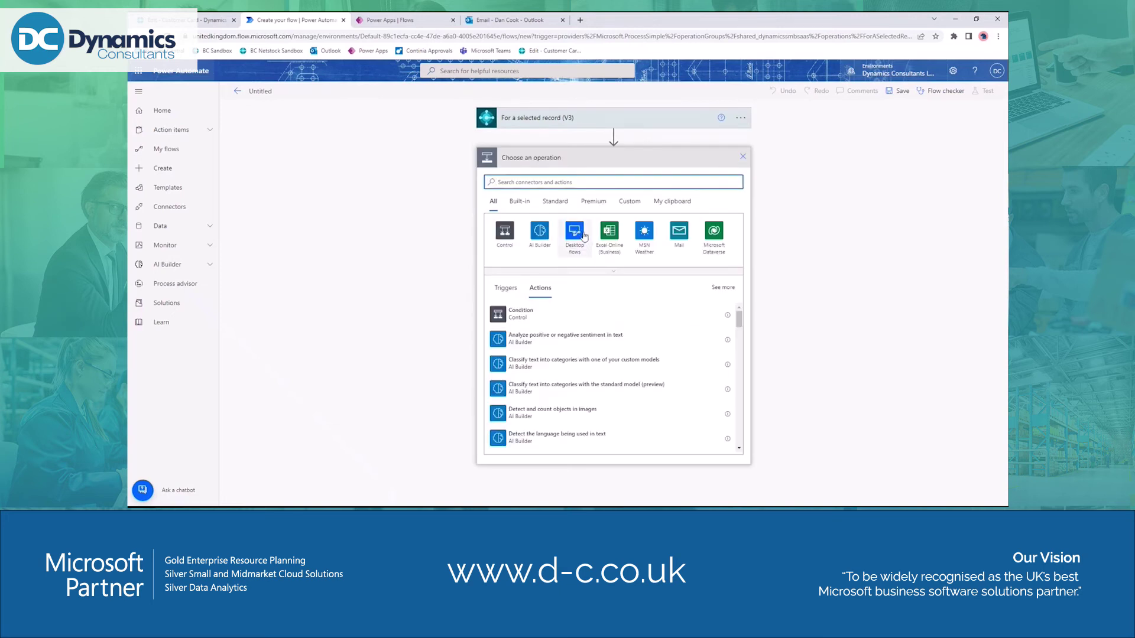
{"action": "type", "text": "business centr"}
{"action": "left_click", "coordinate": [610, 232]}
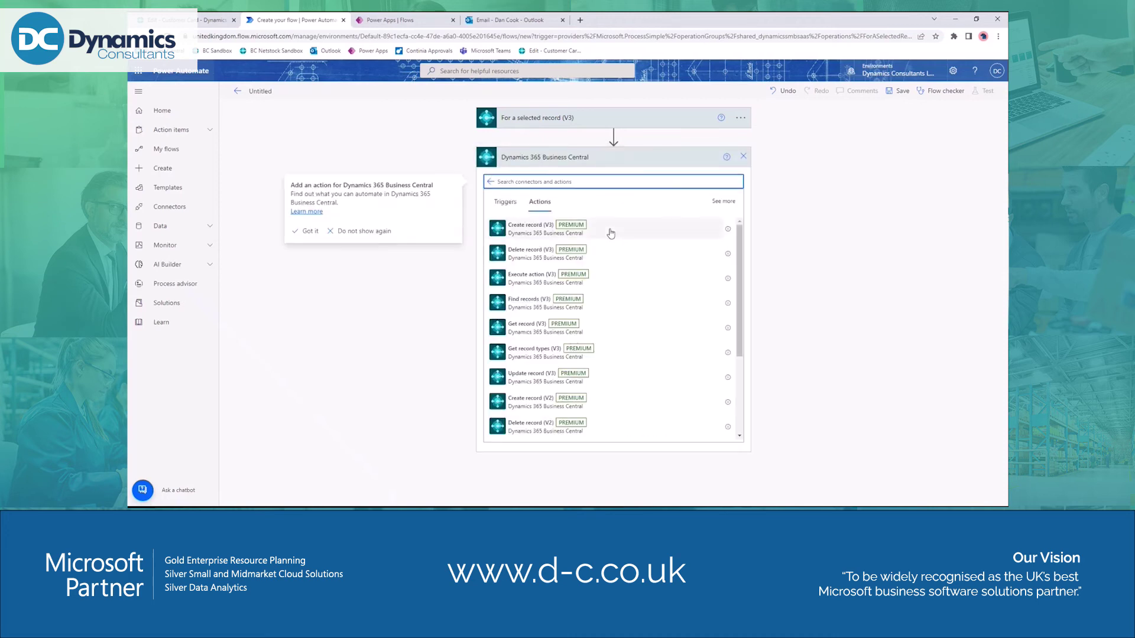
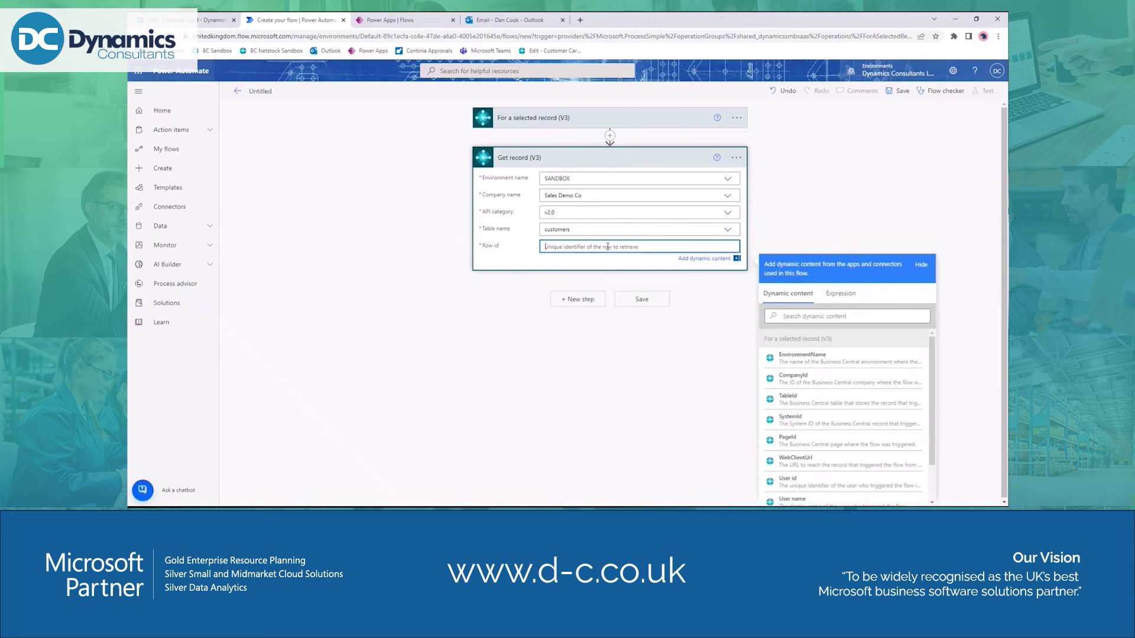
{"action": "left_click", "coordinate": [791, 419]}
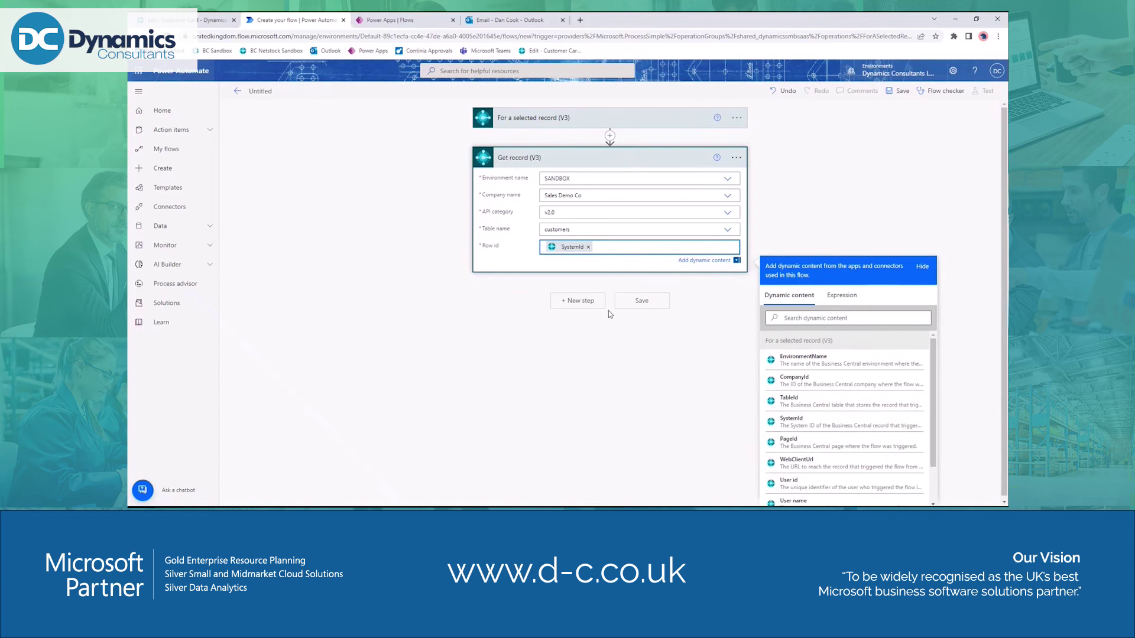
Search the operations for email and add the Office 365 Outlook Send an email (V2) action after Get record
{"action": "left_click", "coordinate": [583, 302]}
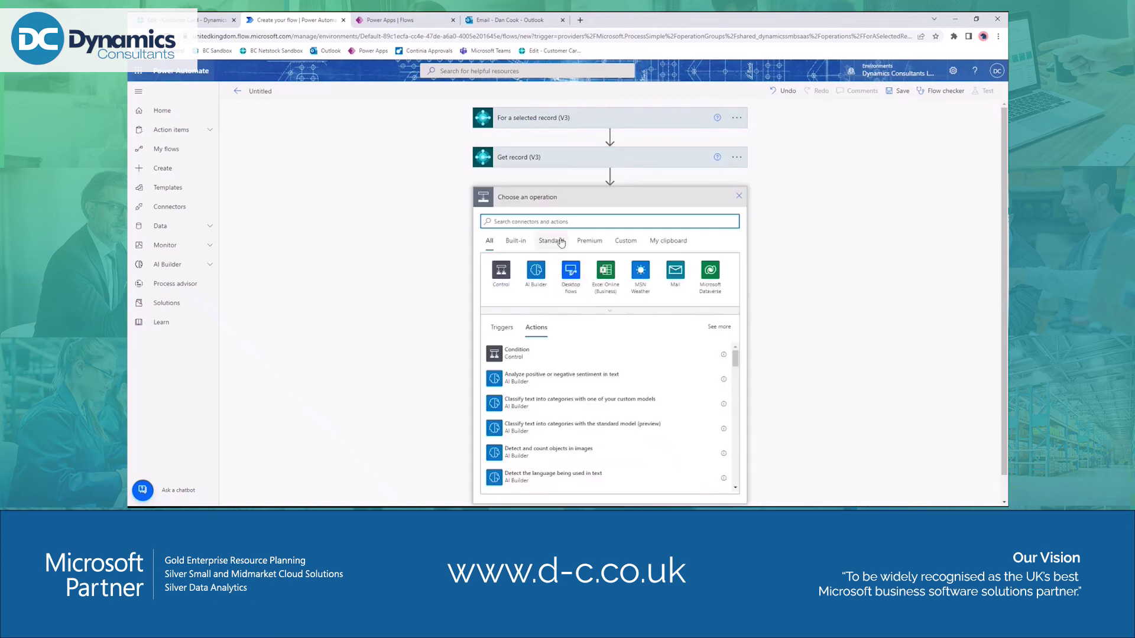
{"action": "type", "text": "email"}
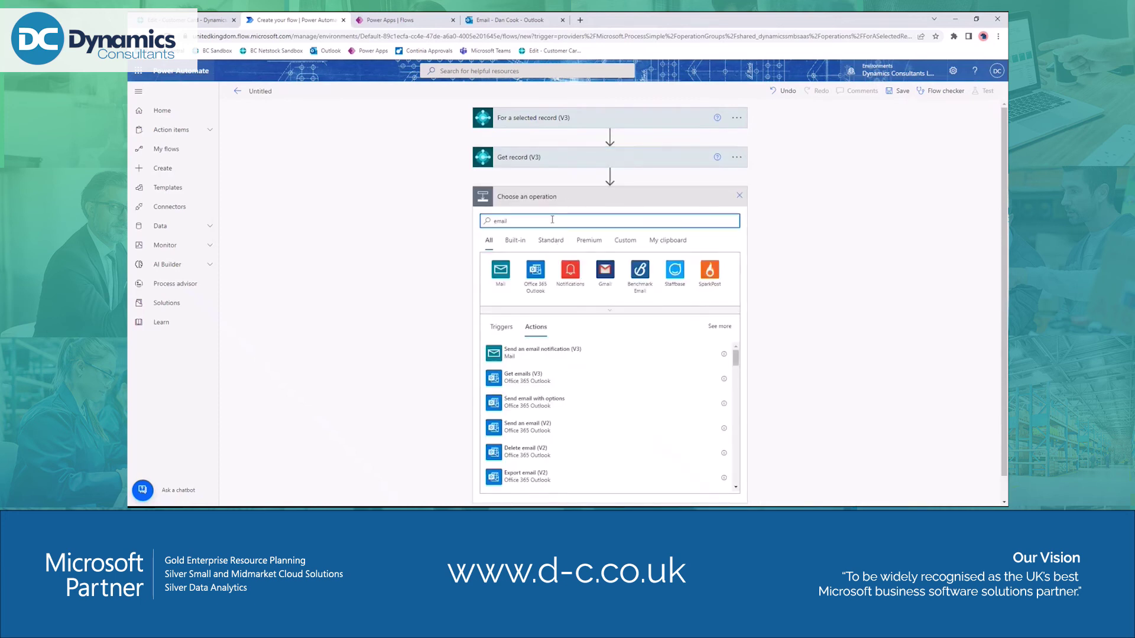
{"action": "left_click", "coordinate": [535, 271]}
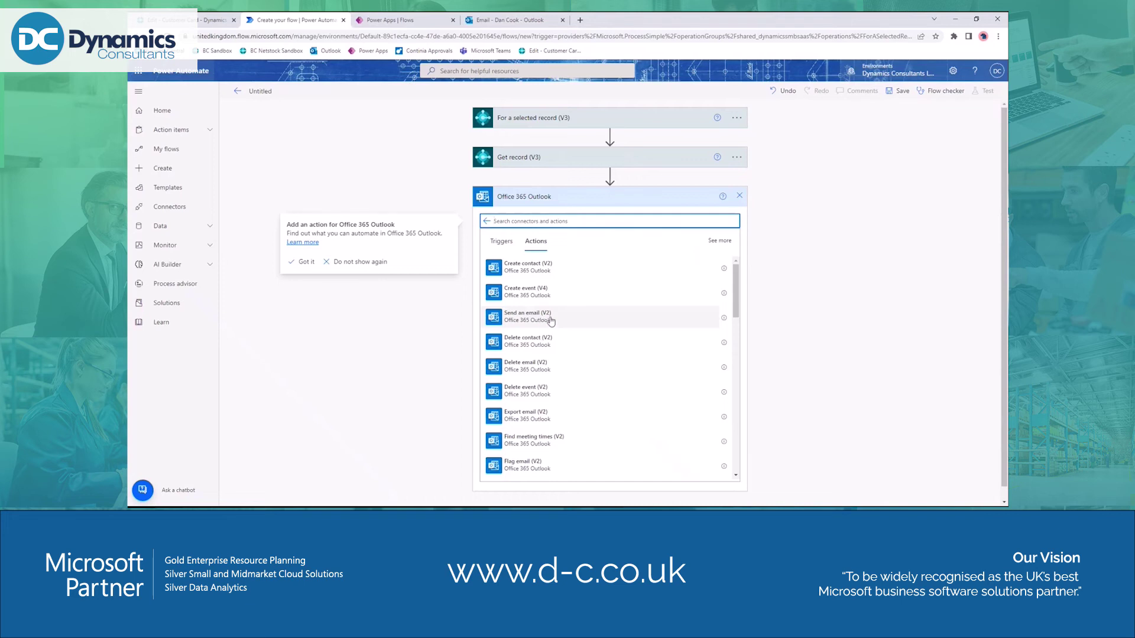
{"action": "left_click", "coordinate": [549, 319]}
{"action": "left_click", "coordinate": [548, 319]}
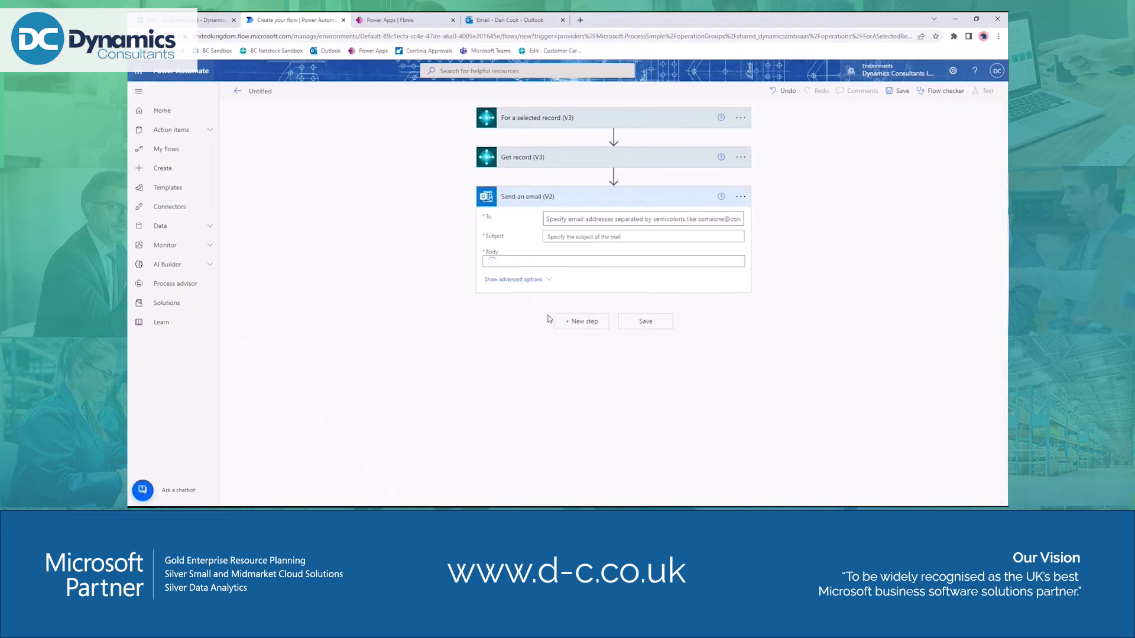
Enter the flow owner's e-mail address as the recipient and set the subject to "This is my test email"
{"action": "left_click", "coordinate": [570, 219]}
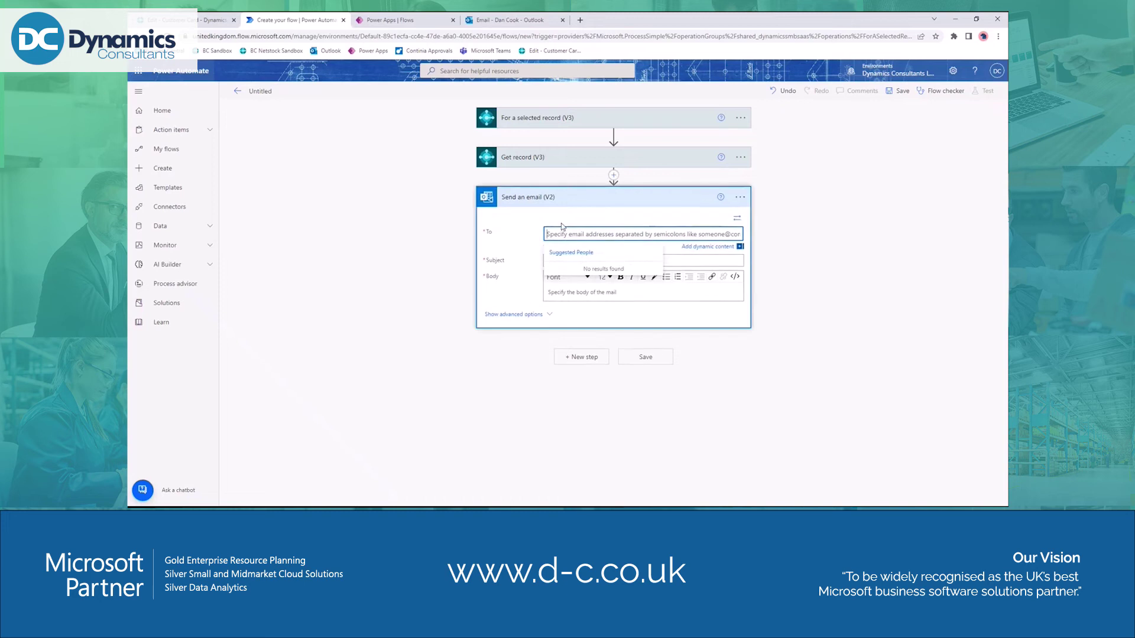
{"action": "type", "text": "dan"}
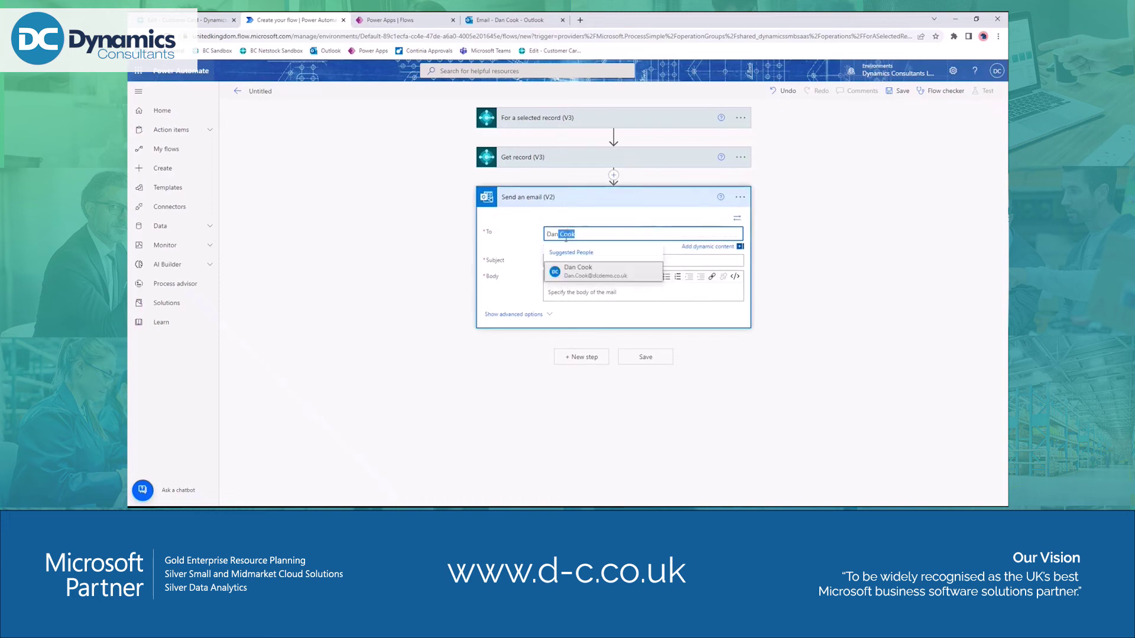
{"action": "left_click", "coordinate": [582, 273]}
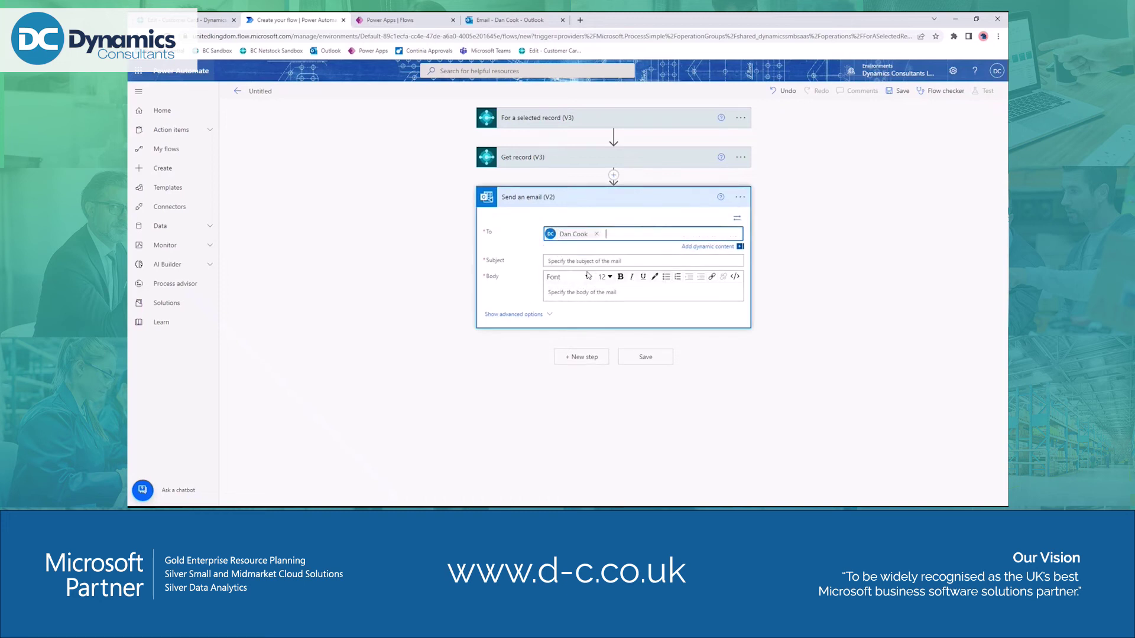
{"action": "left_click", "coordinate": [710, 247]}
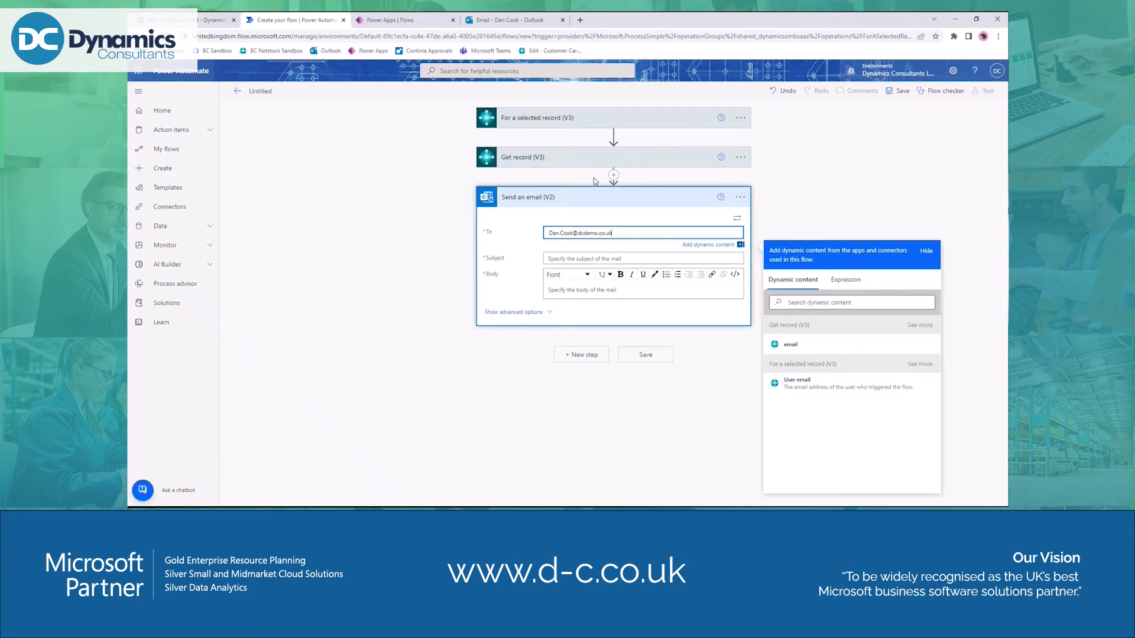
{"action": "left_click", "coordinate": [591, 259]}
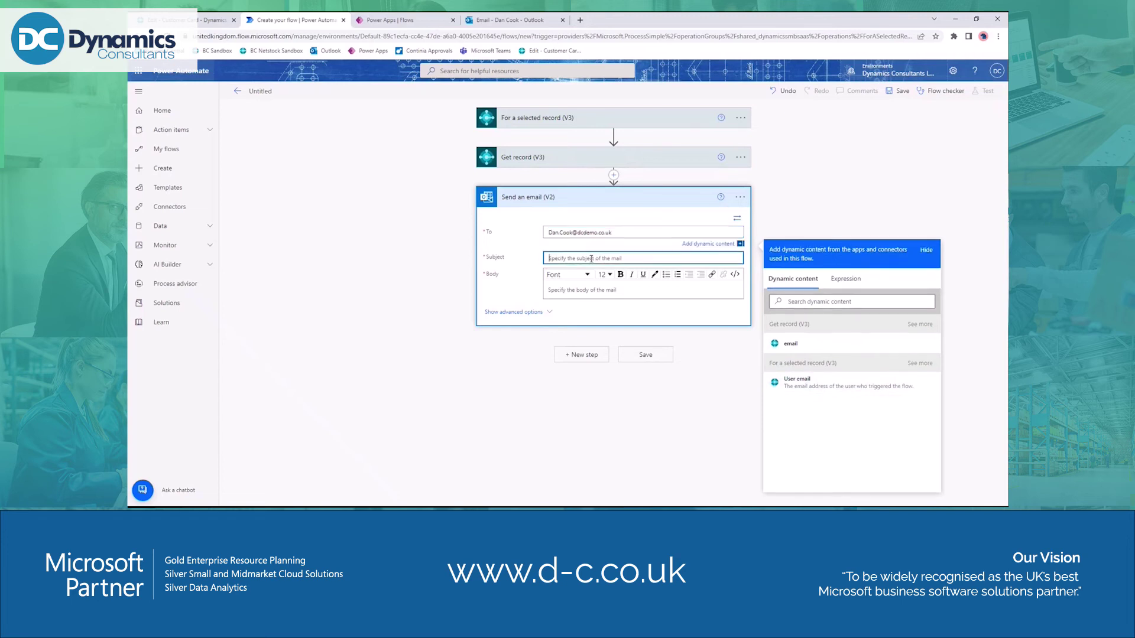
{"action": "type", "text": "This is my test email"}
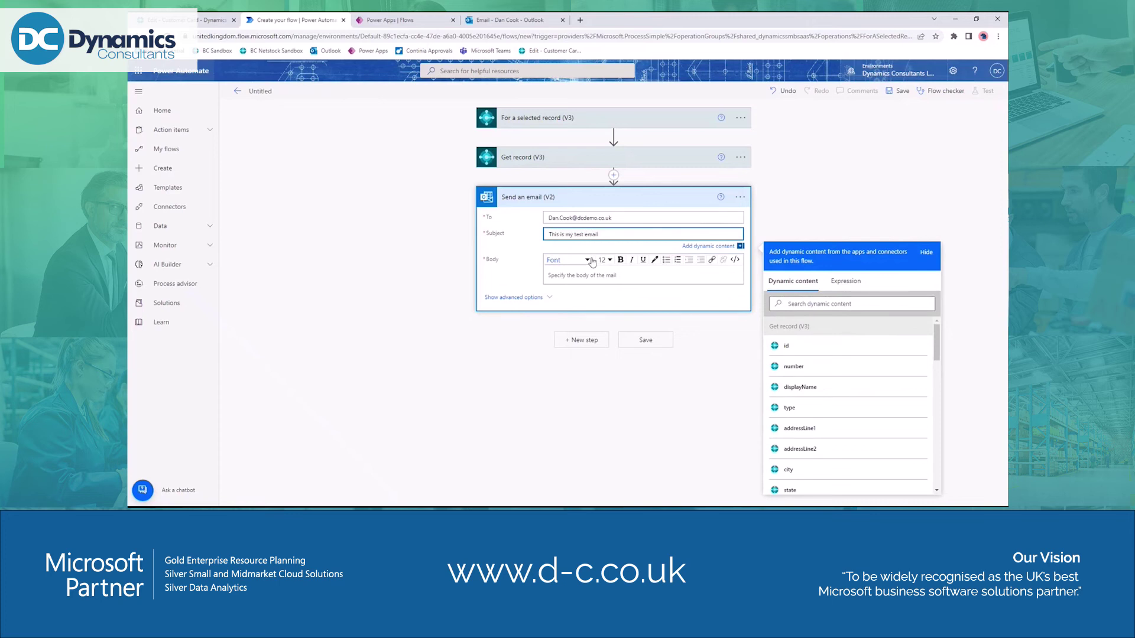
Write "A customer test email" as the email body, followed on a new line by displayName, addressLine1 and addressLine2 from Get record
{"action": "left_click", "coordinate": [619, 275]}
{"action": "type", "text": "A"}
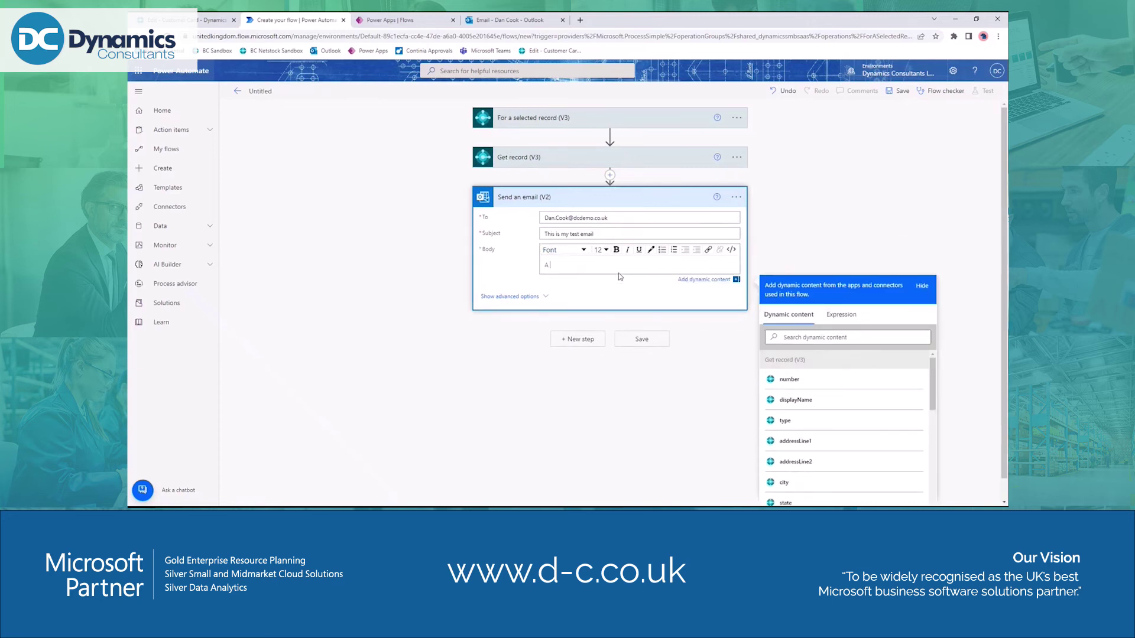
{"action": "type", "text": " customer test email"}
{"action": "key", "text": "Return"}
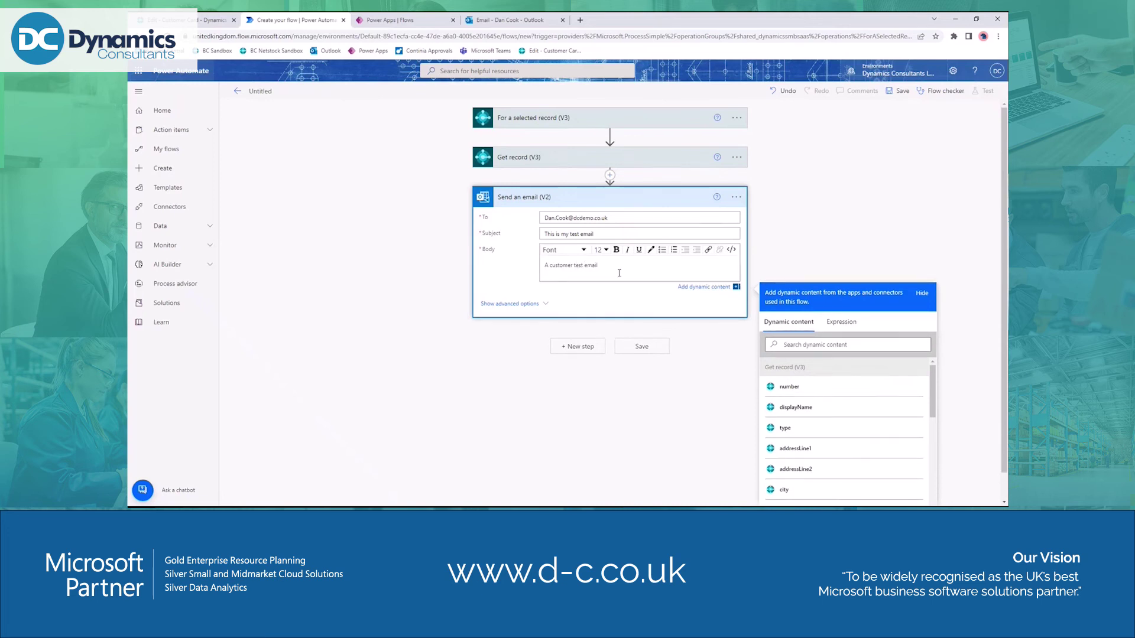
{"action": "left_click", "coordinate": [805, 412]}
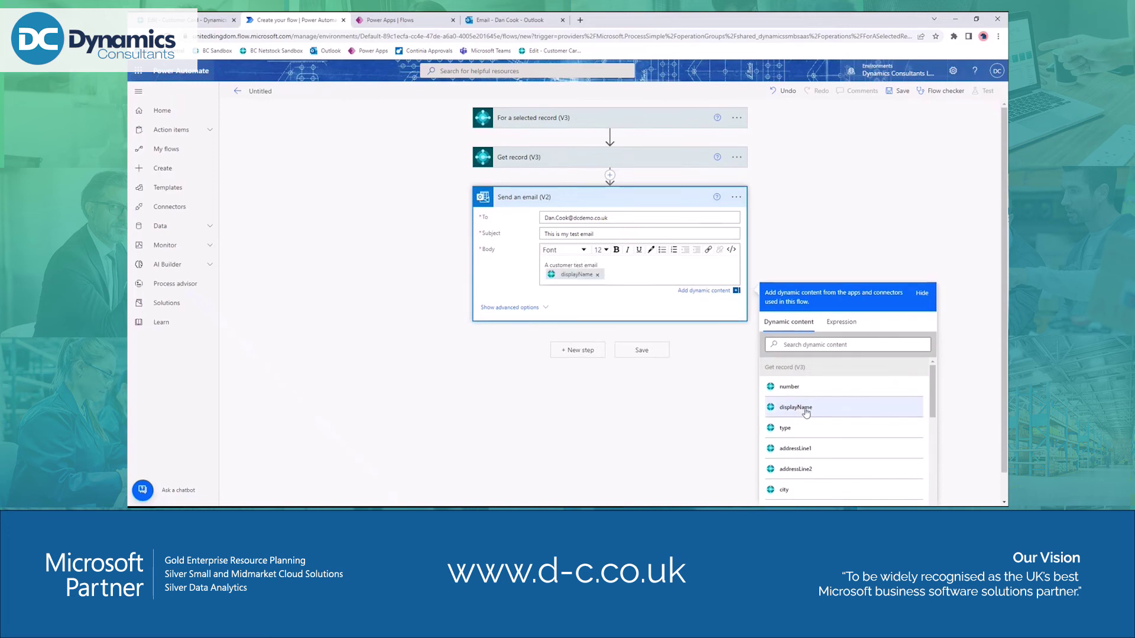
{"action": "left_click", "coordinate": [797, 452]}
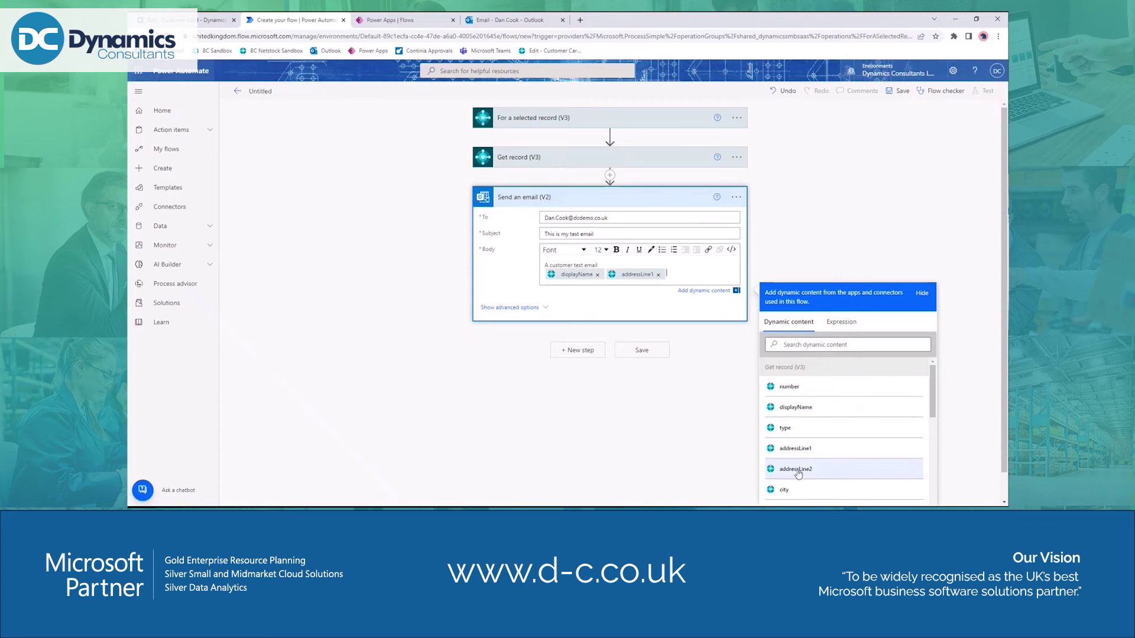
{"action": "left_click", "coordinate": [798, 471]}
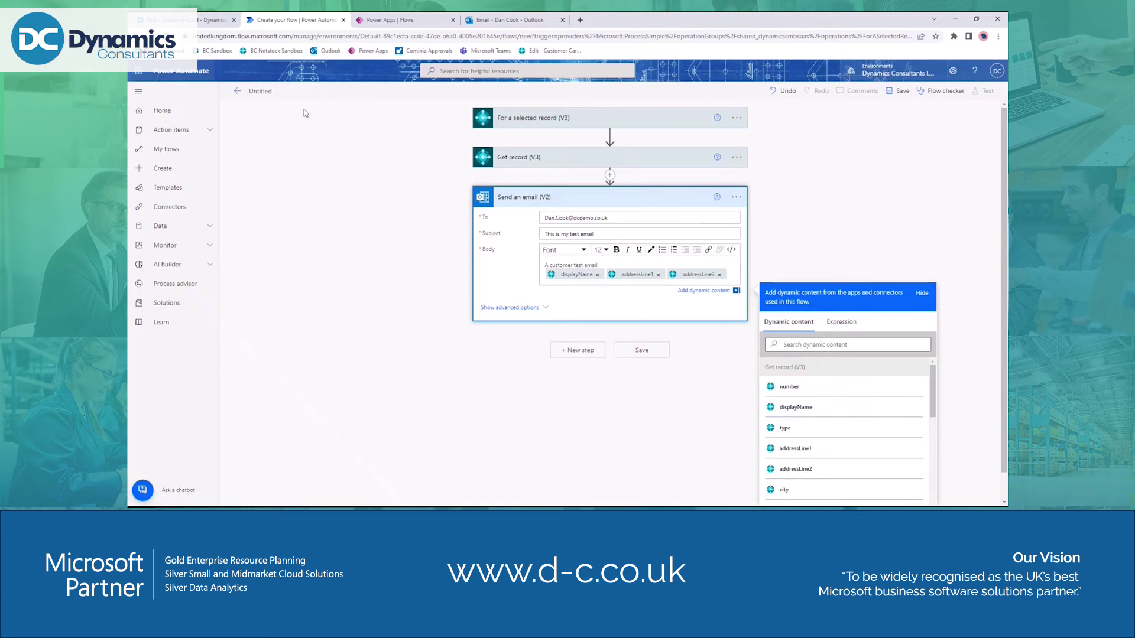
Name the flow Test Email and save it
{"action": "left_click", "coordinate": [260, 91]}
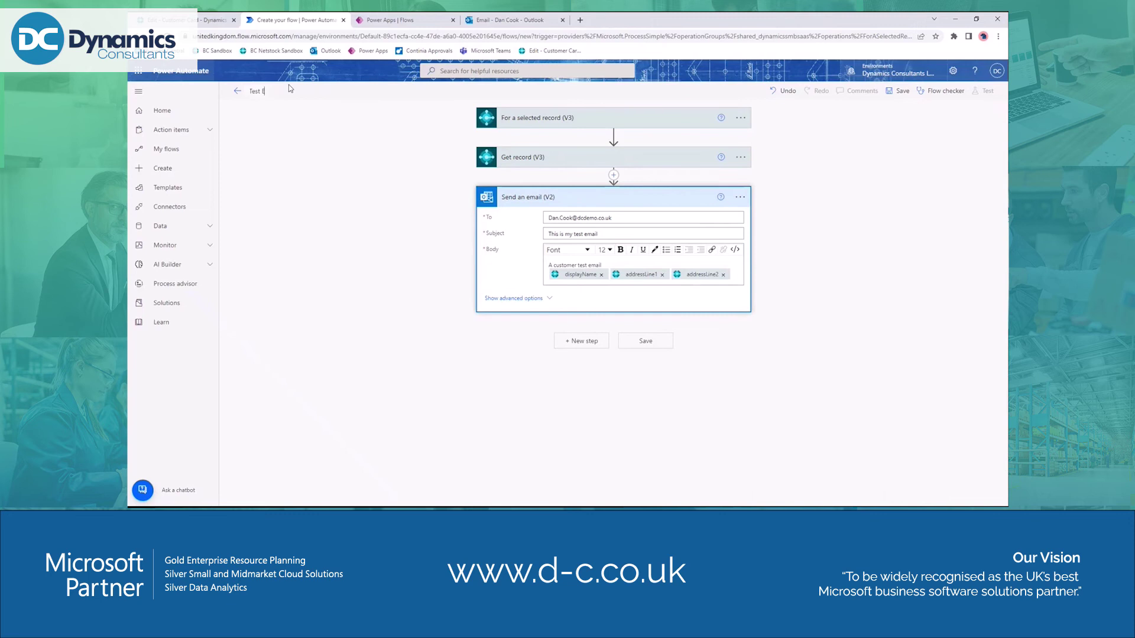
{"action": "left_click", "coordinate": [640, 341]}
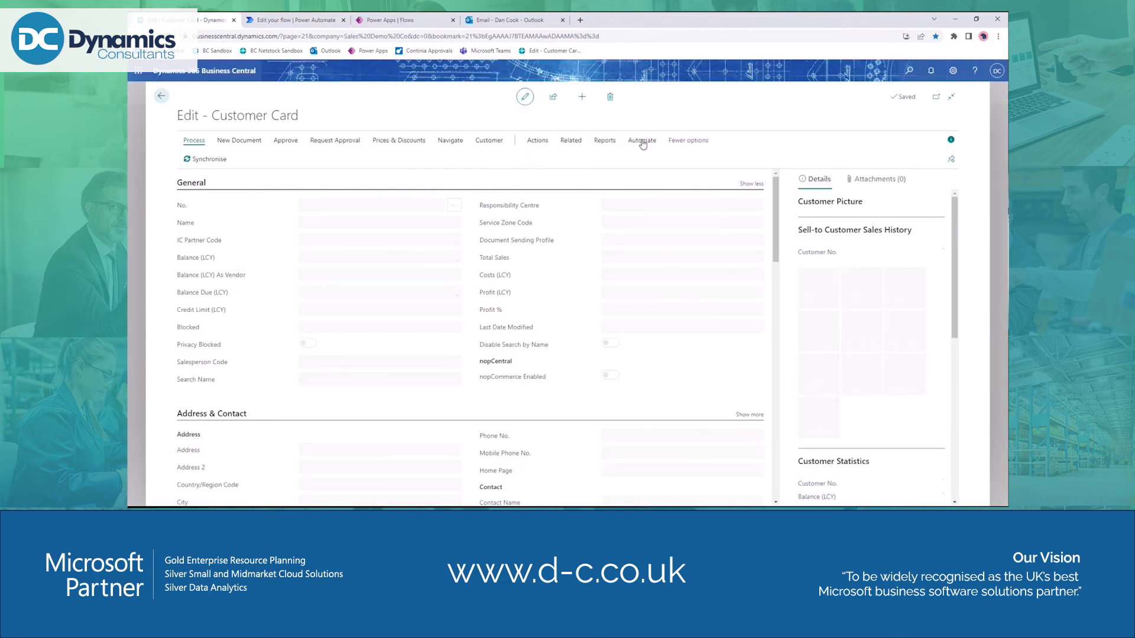
Switch to Business Central, run the Test Email flow from The Cannon Group PLC's customer card, and dismiss the completed run
{"action": "left_click", "coordinate": [642, 142]}
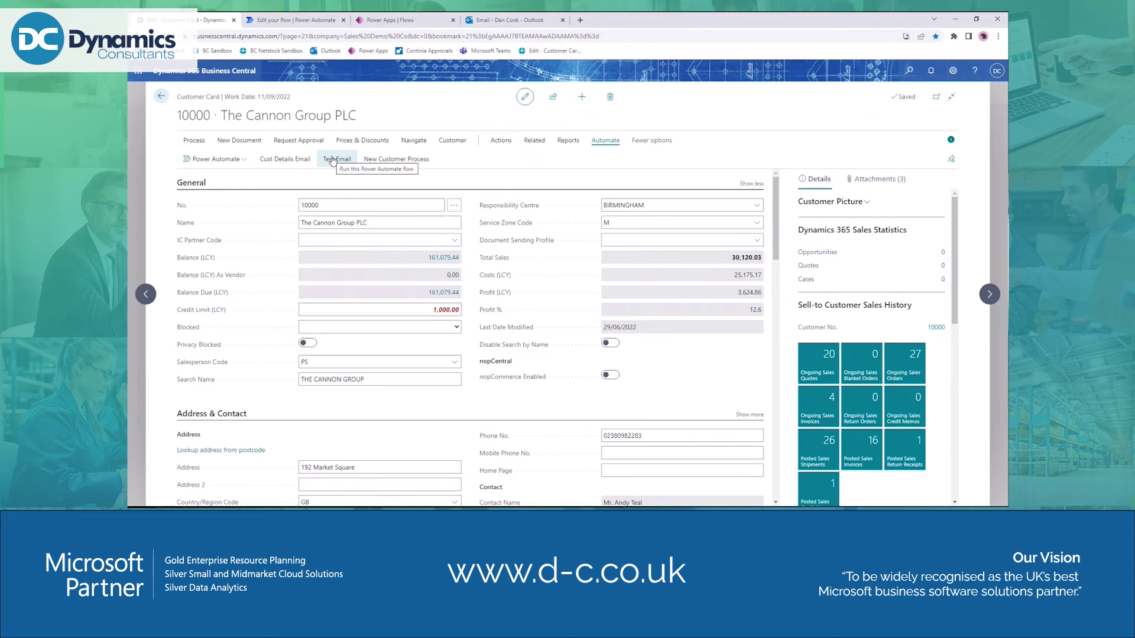
{"action": "left_click", "coordinate": [335, 163]}
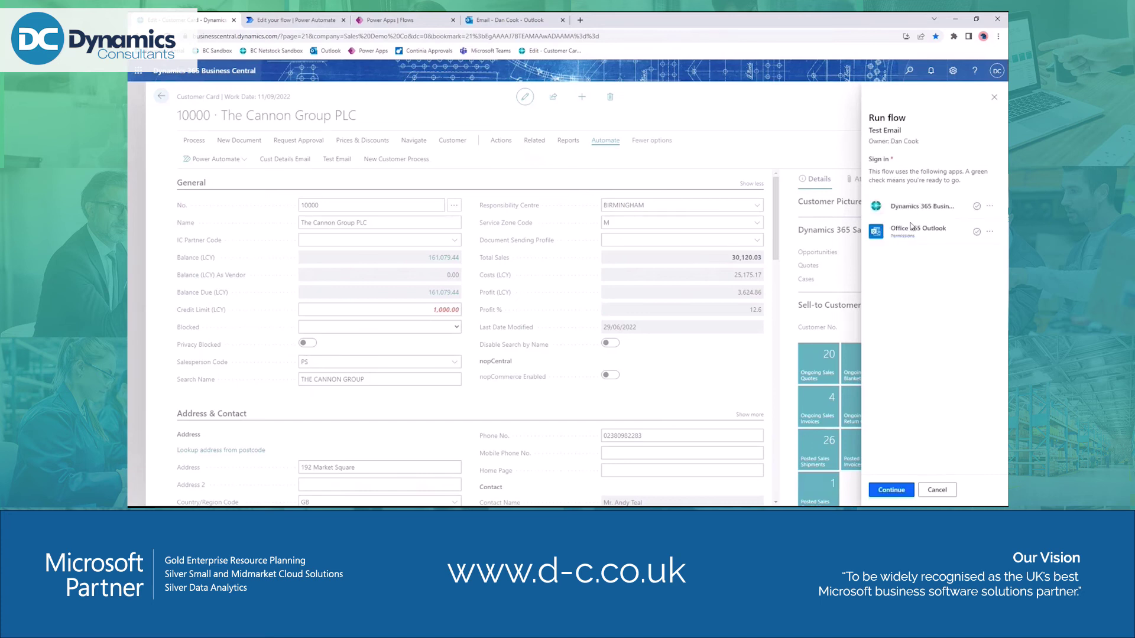
{"action": "left_click", "coordinate": [892, 490]}
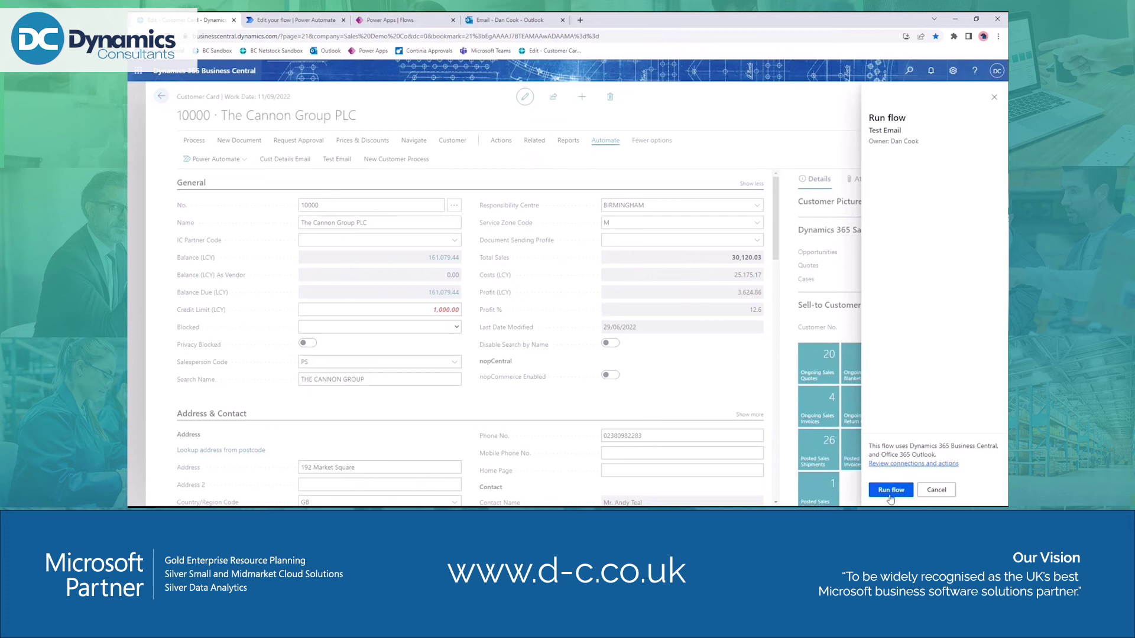
{"action": "left_click", "coordinate": [892, 489]}
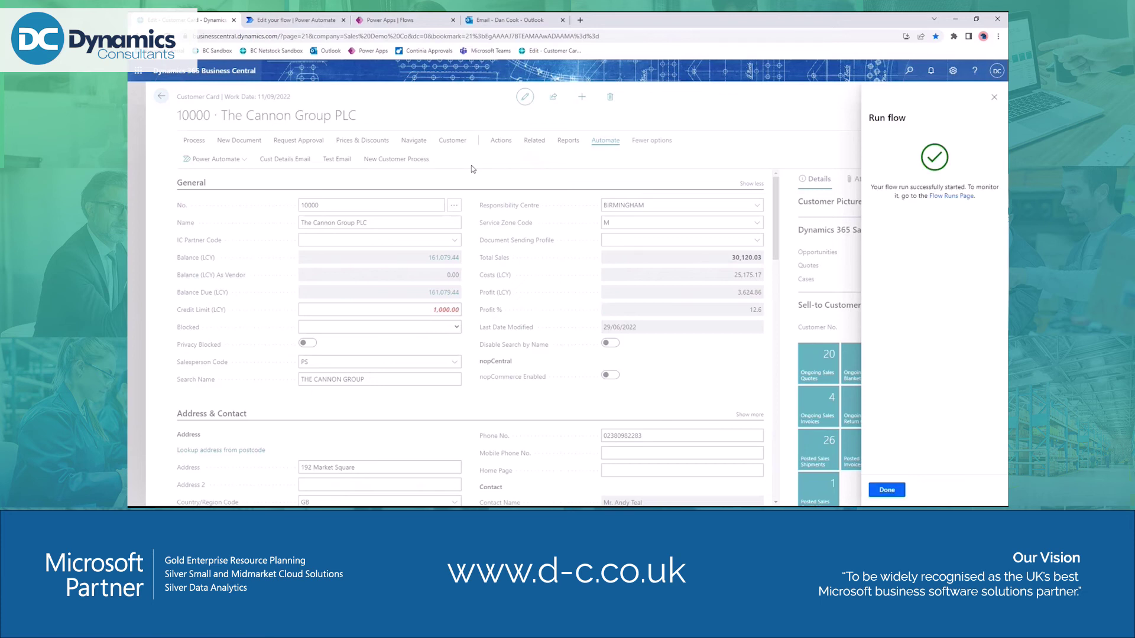
{"action": "left_click", "coordinate": [887, 490]}
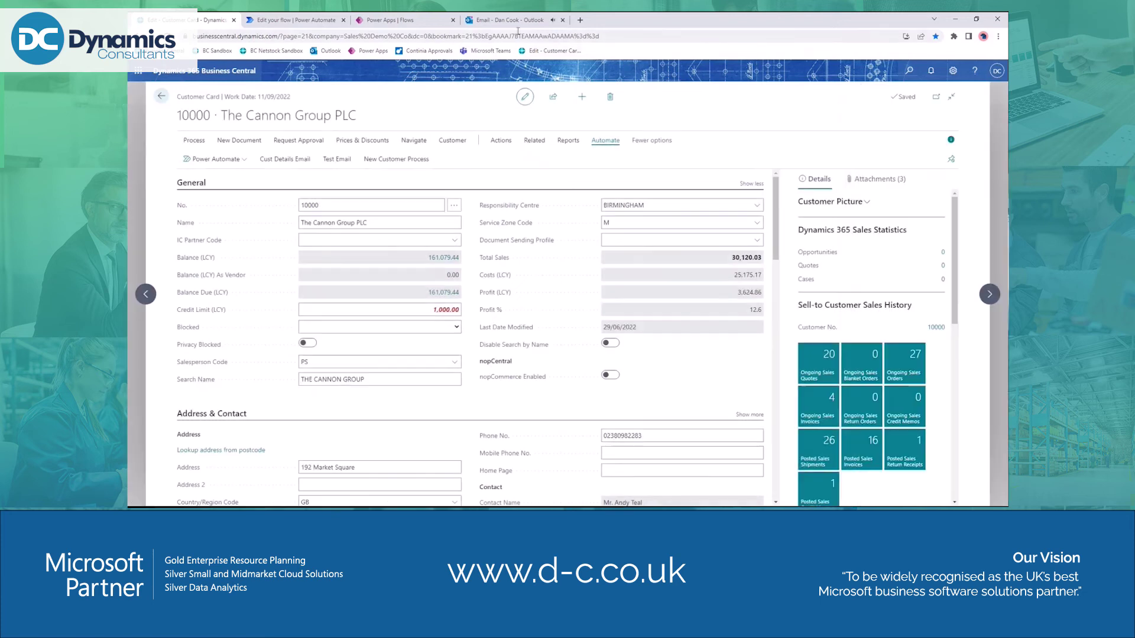
Switch to Outlook and read the "This is my test email" message generated by the flow
{"action": "left_click", "coordinate": [501, 21]}
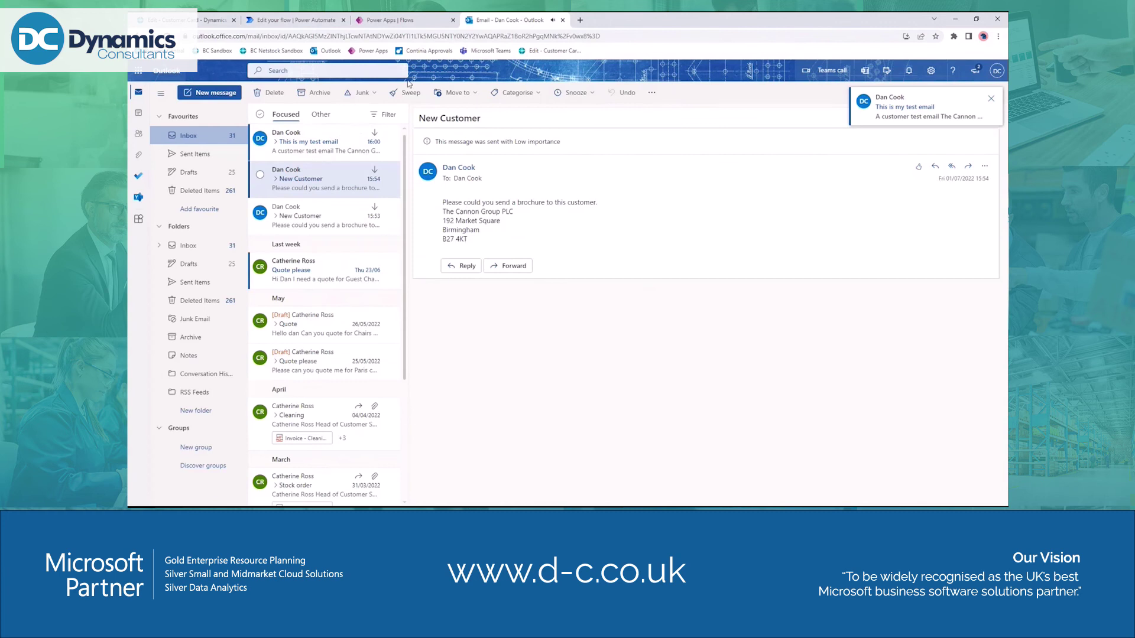
{"action": "left_click", "coordinate": [310, 158]}
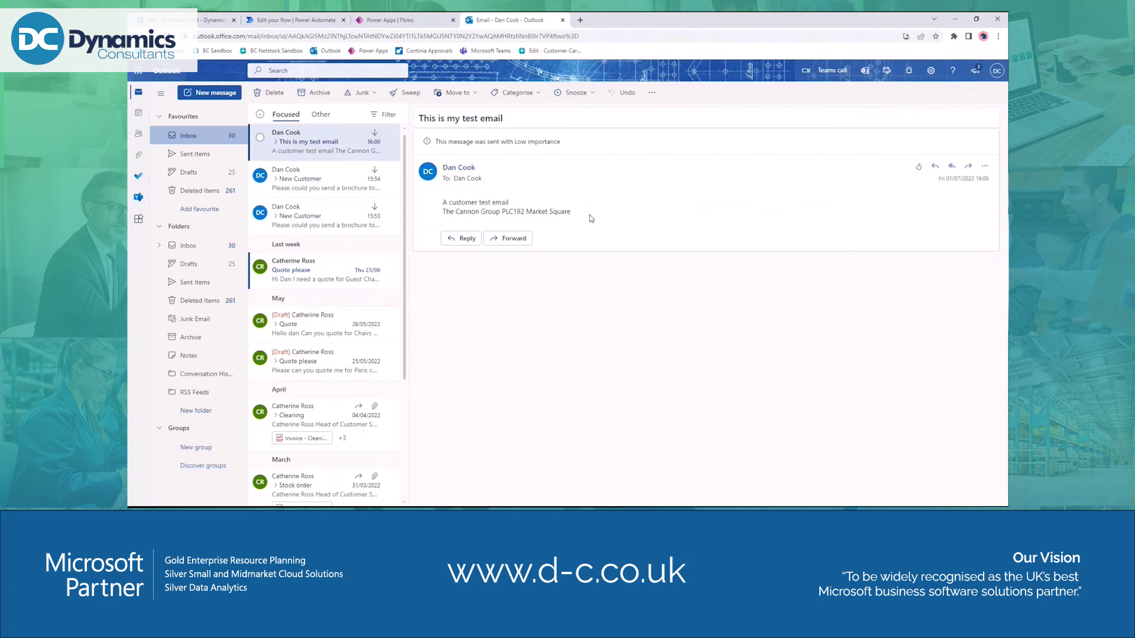
Return to Business Central, open the Power Automate flow management list, and view the New Customer Process flow's details
{"action": "left_click", "coordinate": [211, 20]}
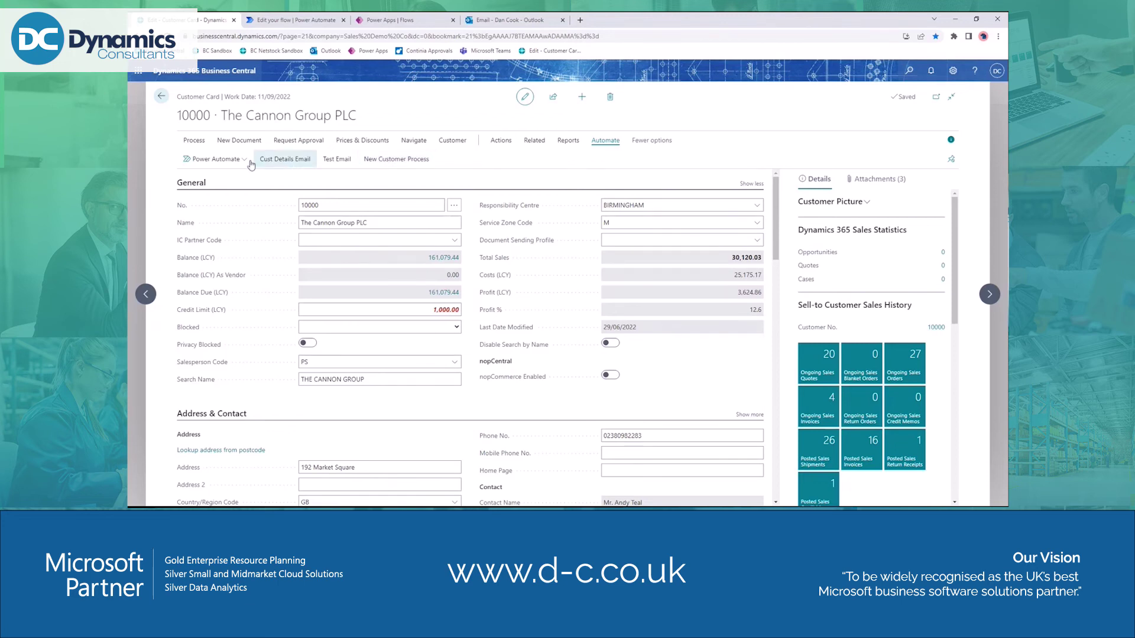
{"action": "left_click", "coordinate": [218, 160]}
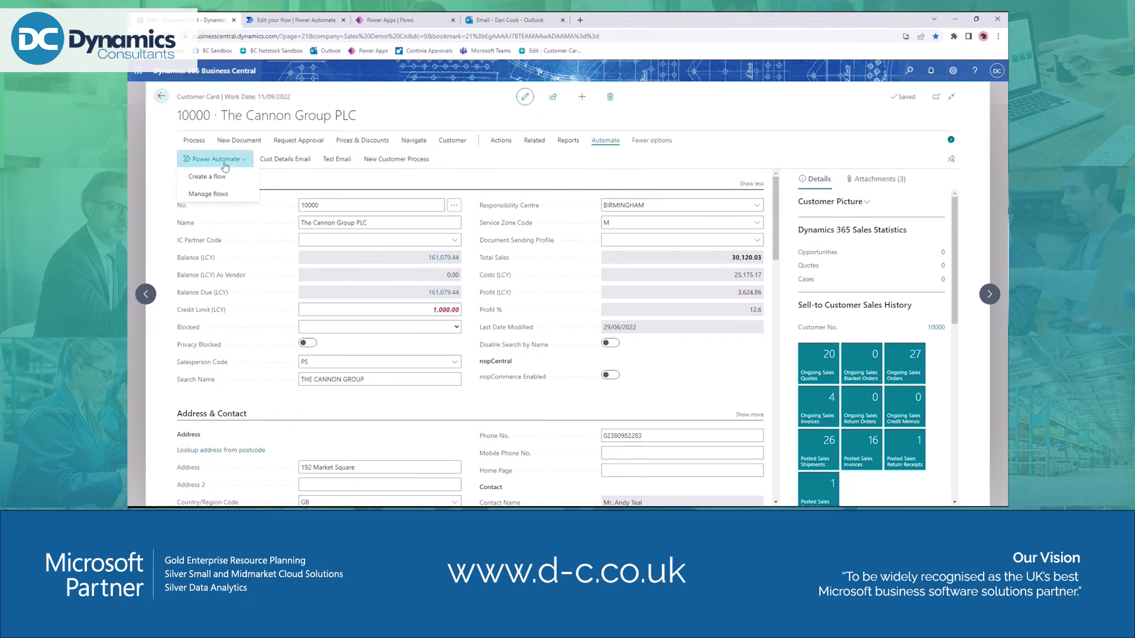
{"action": "left_click", "coordinate": [227, 199]}
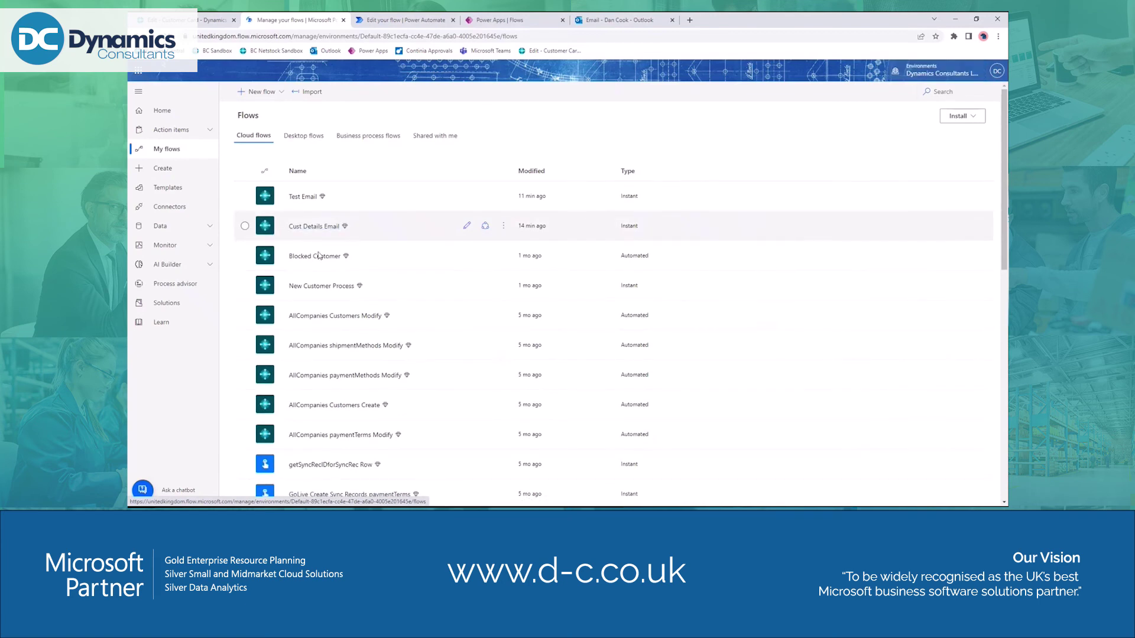
{"action": "left_click", "coordinate": [315, 287]}
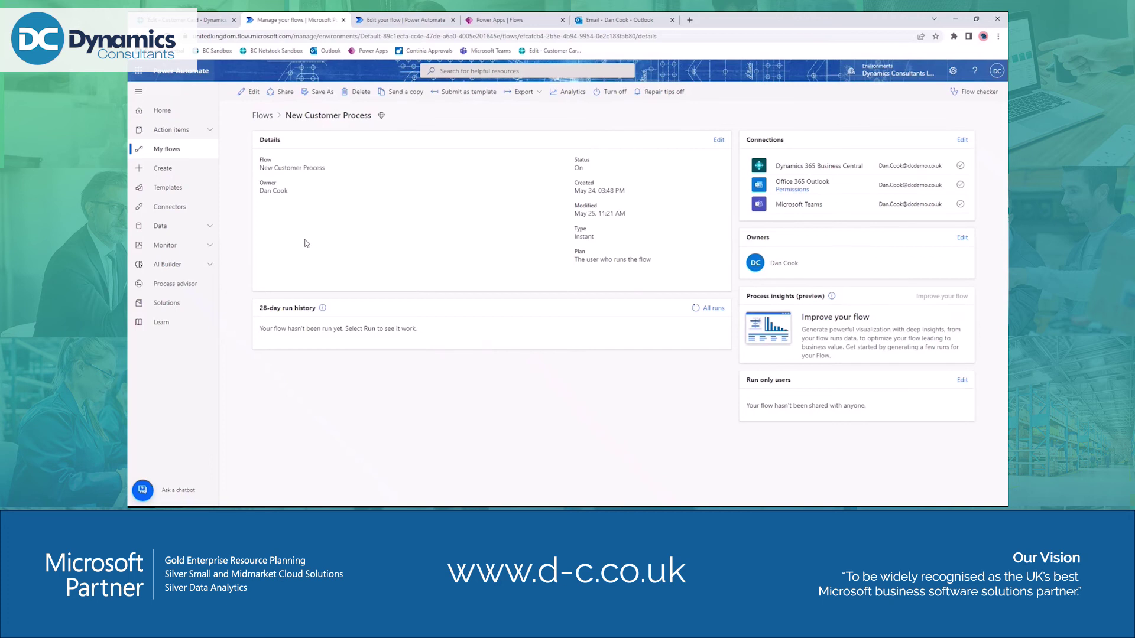
Open the New Customer Process flow for editing and examine its Get record, List channels and Initialize variable settings
{"action": "left_click", "coordinate": [248, 92]}
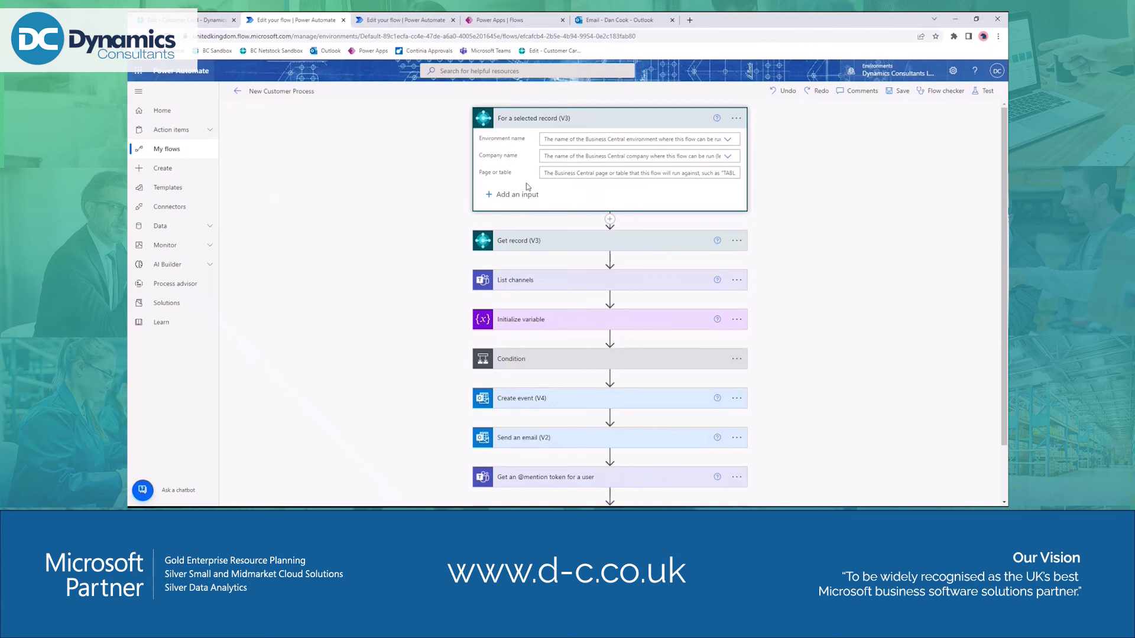
{"action": "left_click", "coordinate": [549, 240]}
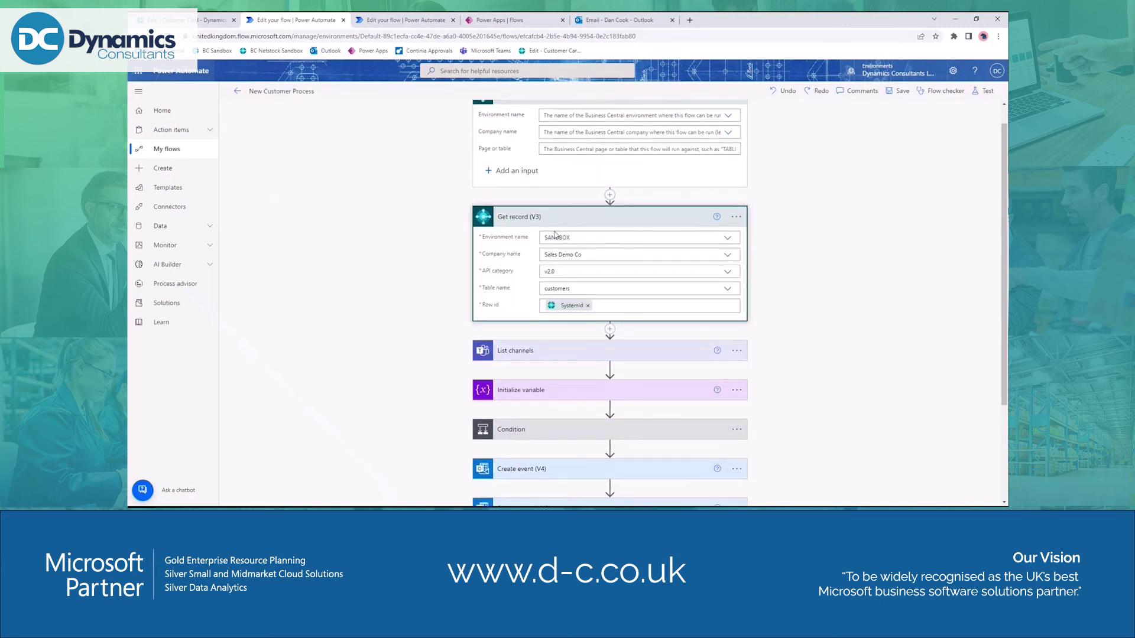
{"action": "scroll", "coordinate": [555, 235], "scroll_direction": "down", "scroll_amount": 3}
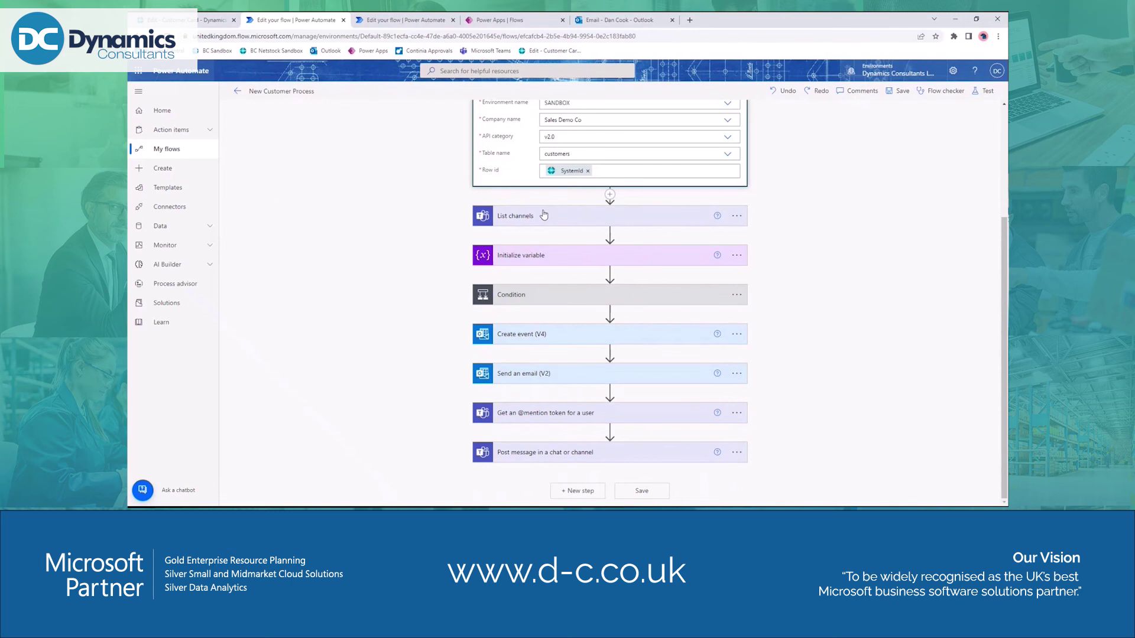
{"action": "left_click", "coordinate": [543, 216]}
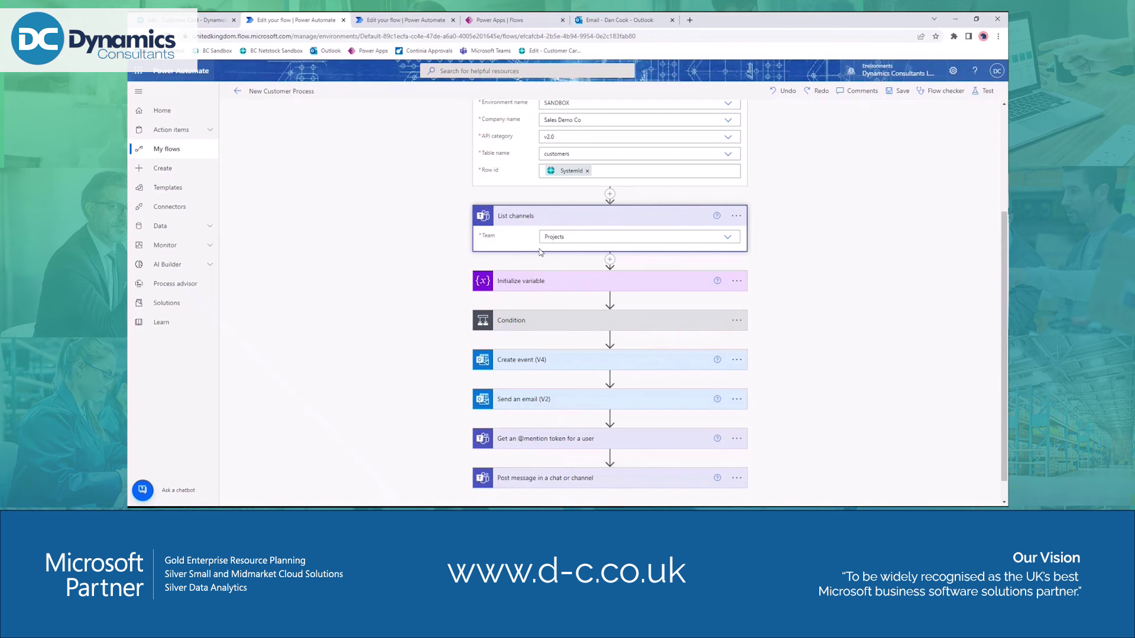
{"action": "left_click", "coordinate": [556, 281]}
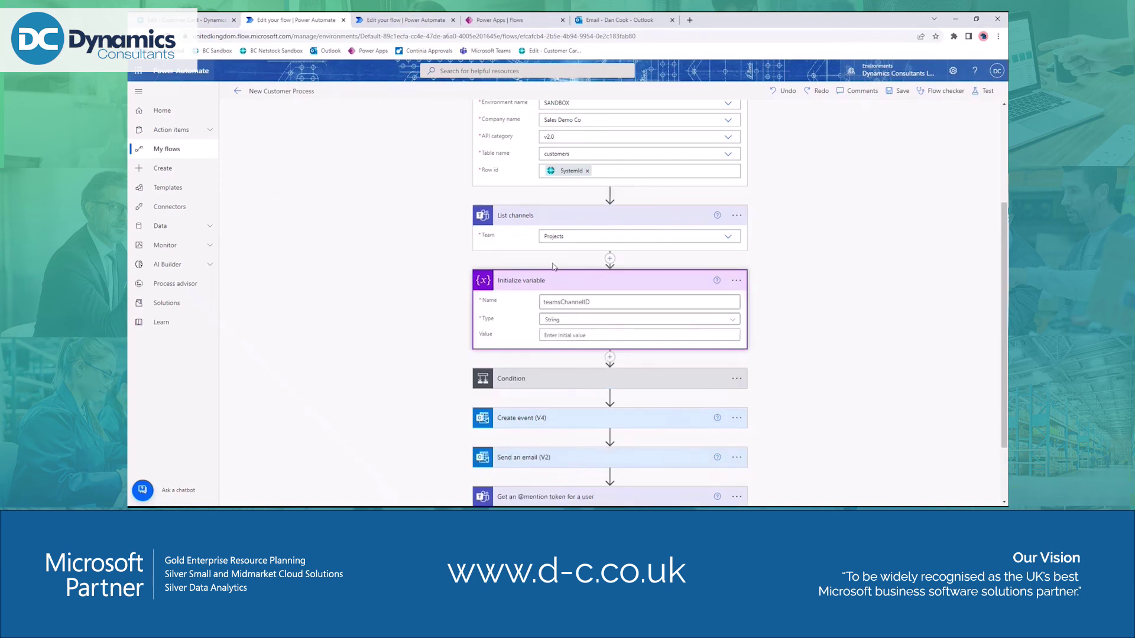
{"action": "left_click", "coordinate": [605, 302]}
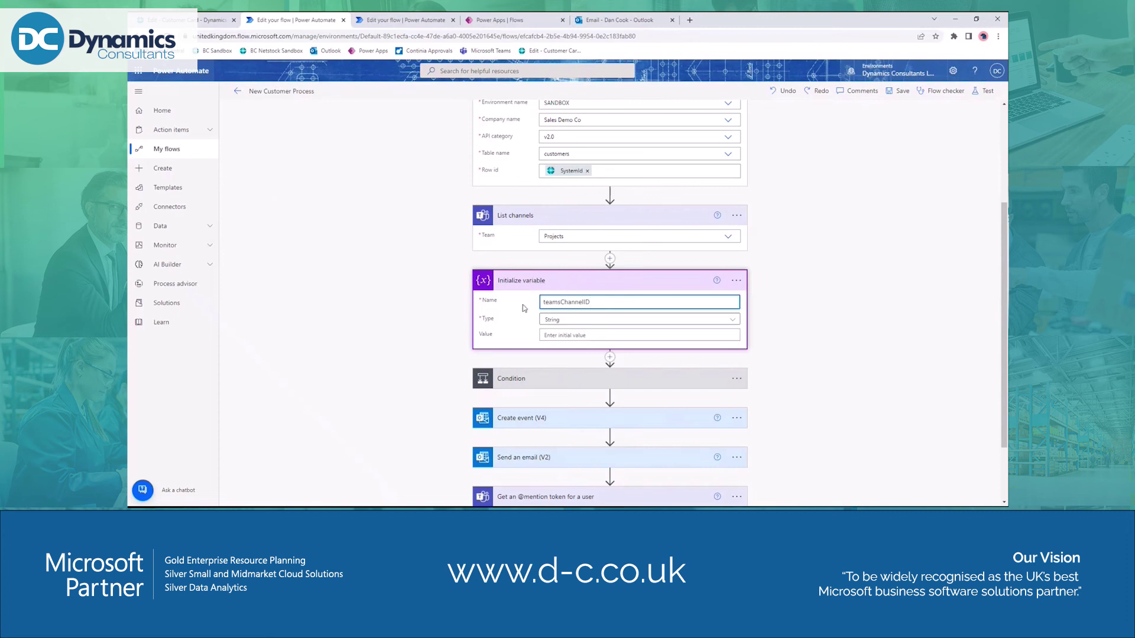
Examine the Condition and its If yes branch, including the Apply to each loop and the Set variable 2 action inside it
{"action": "scroll", "coordinate": [548, 287], "scroll_direction": "down", "scroll_amount": 2}
{"action": "left_click", "coordinate": [559, 295]}
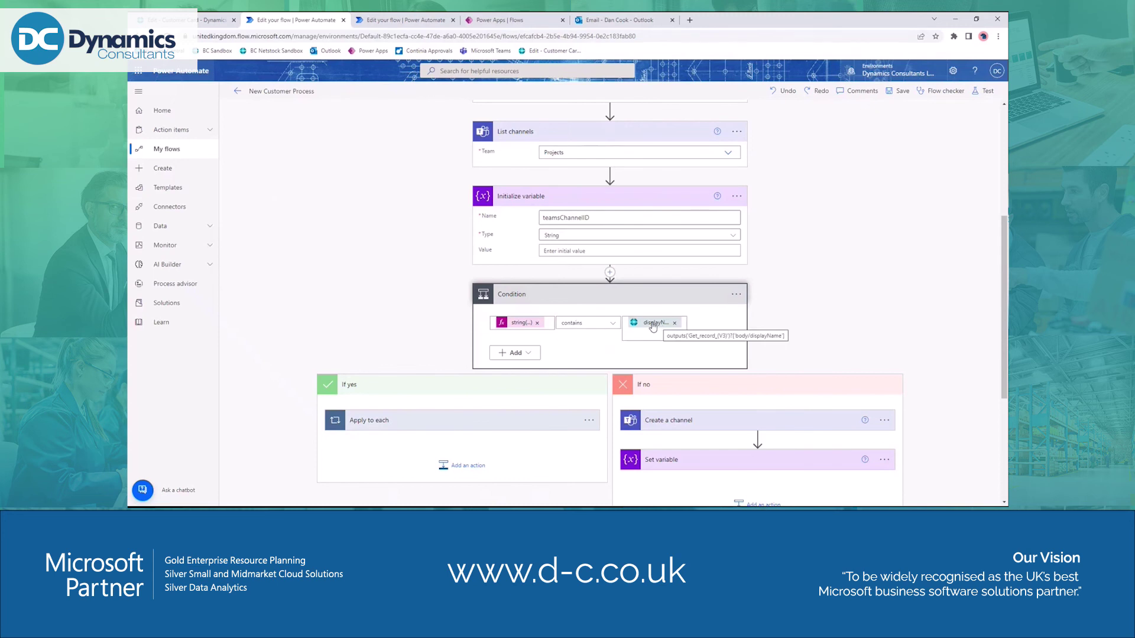
{"action": "left_click", "coordinate": [382, 421]}
{"action": "scroll", "coordinate": [414, 354], "scroll_direction": "down", "scroll_amount": 2}
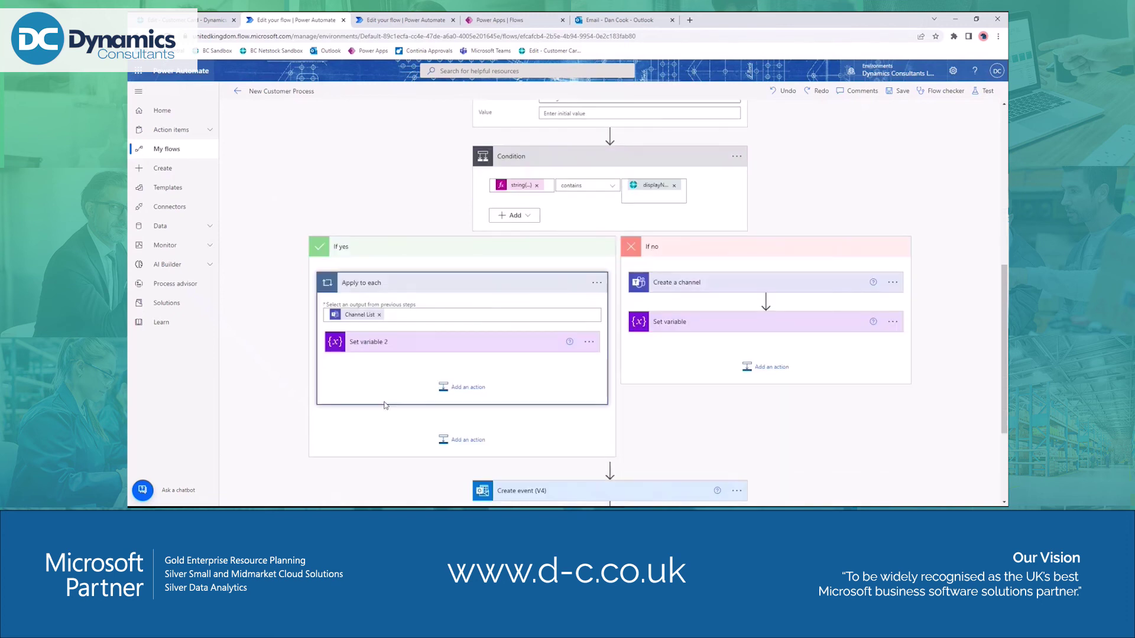
{"action": "left_click", "coordinate": [420, 347]}
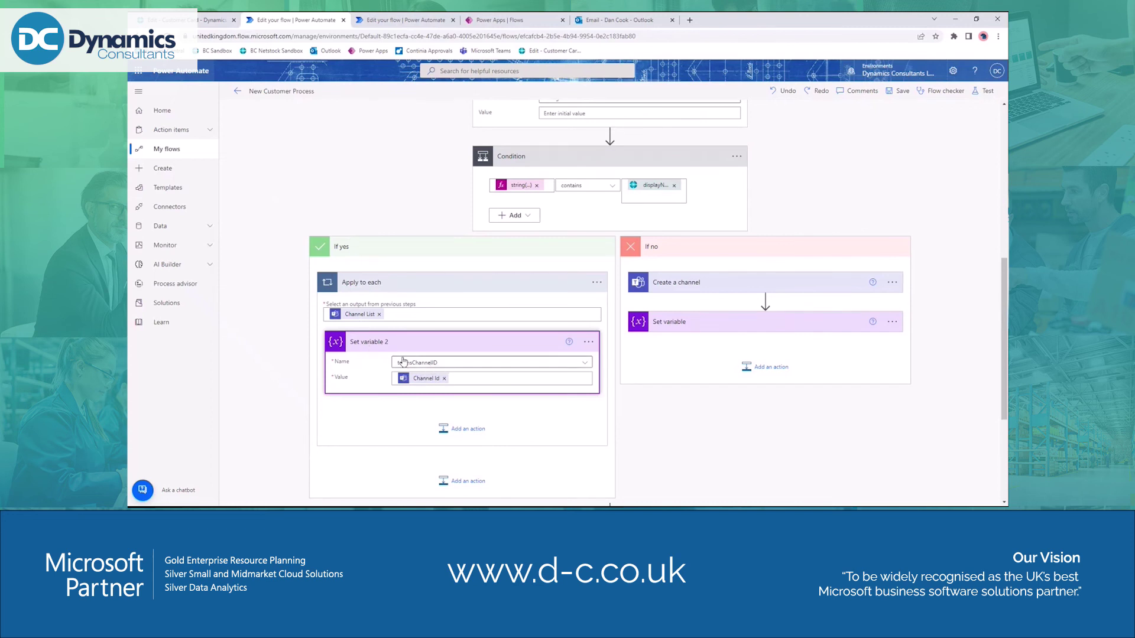
{"action": "scroll", "coordinate": [431, 362], "scroll_direction": "up", "scroll_amount": 3}
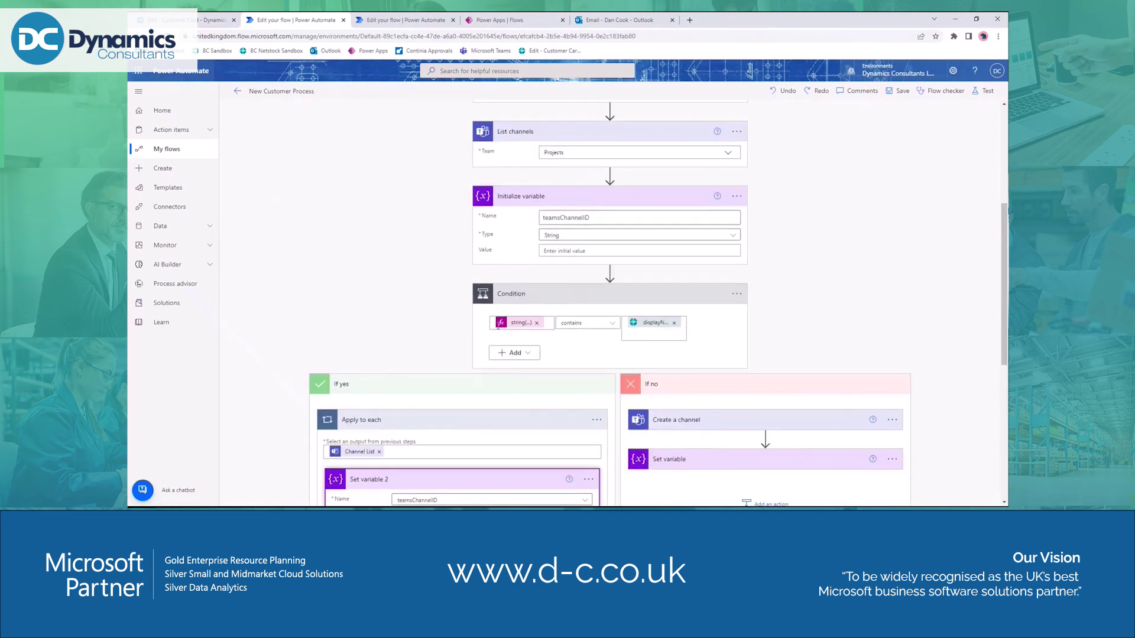
{"action": "scroll", "coordinate": [482, 357], "scroll_direction": "down", "scroll_amount": 3}
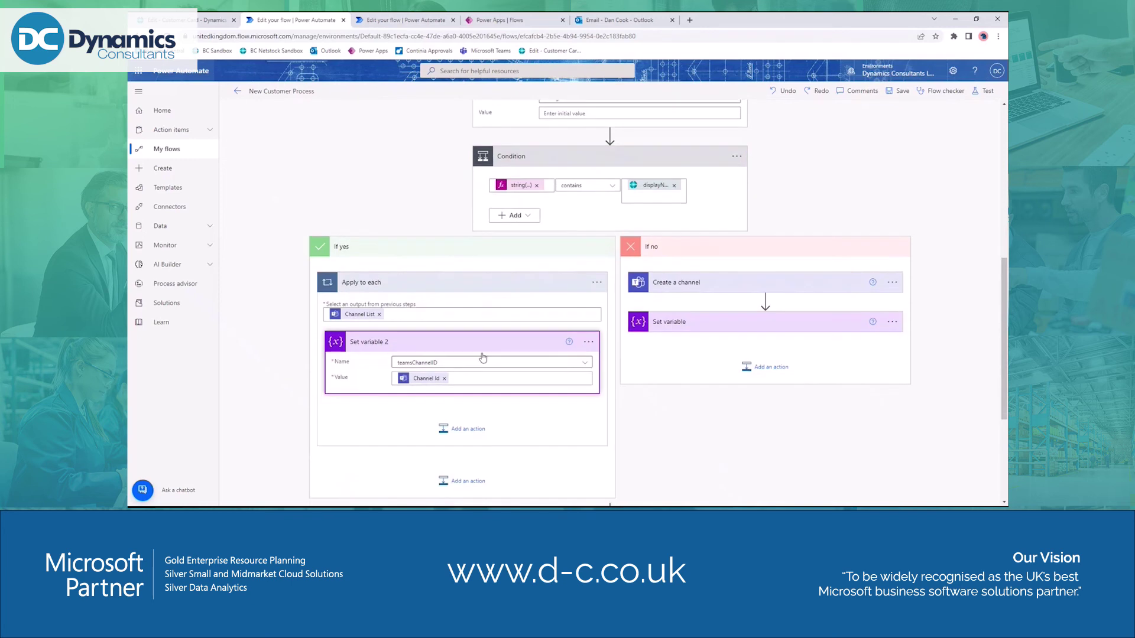
Examine the Create a channel and Set variable actions in the Condition's If no branch
{"action": "left_click", "coordinate": [703, 290]}
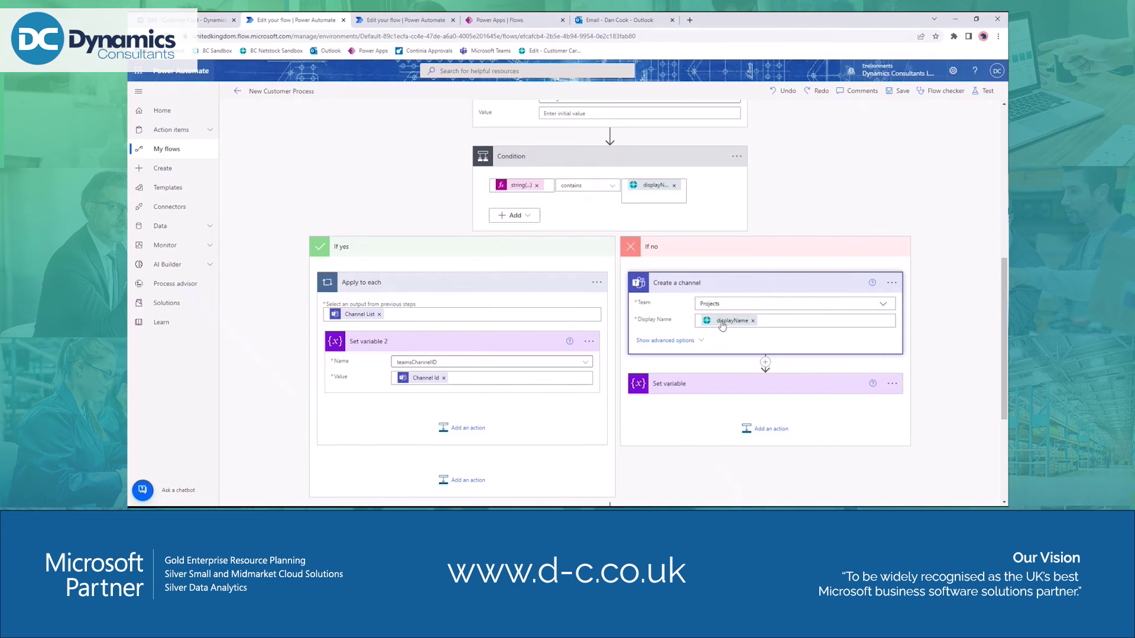
{"action": "mouse_move", "coordinate": [730, 325]}
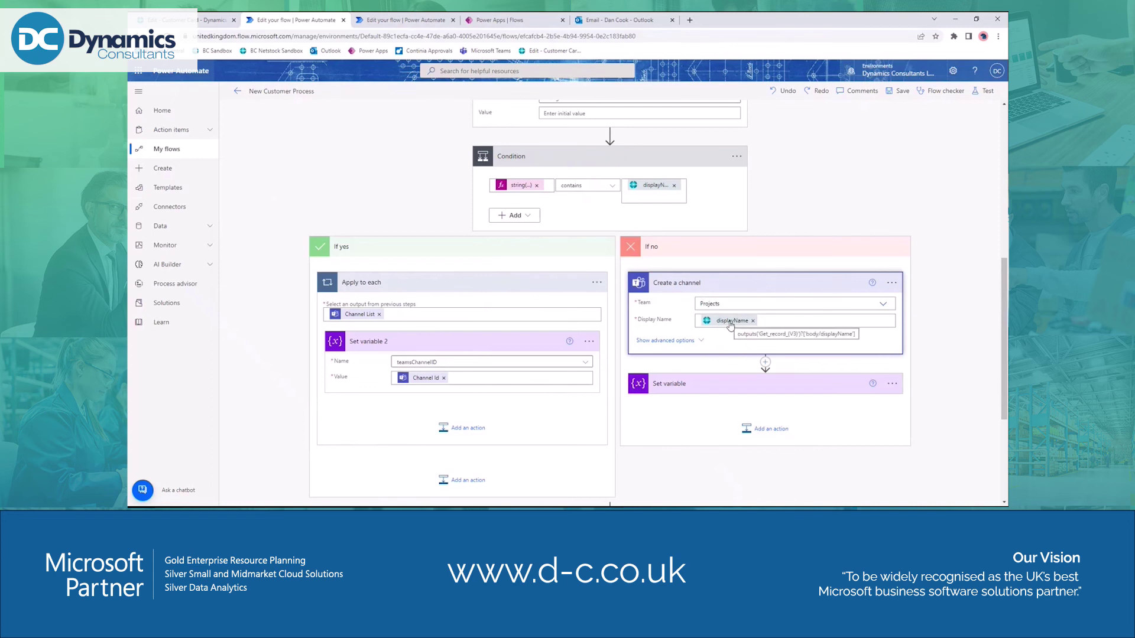
{"action": "left_click", "coordinate": [705, 384]}
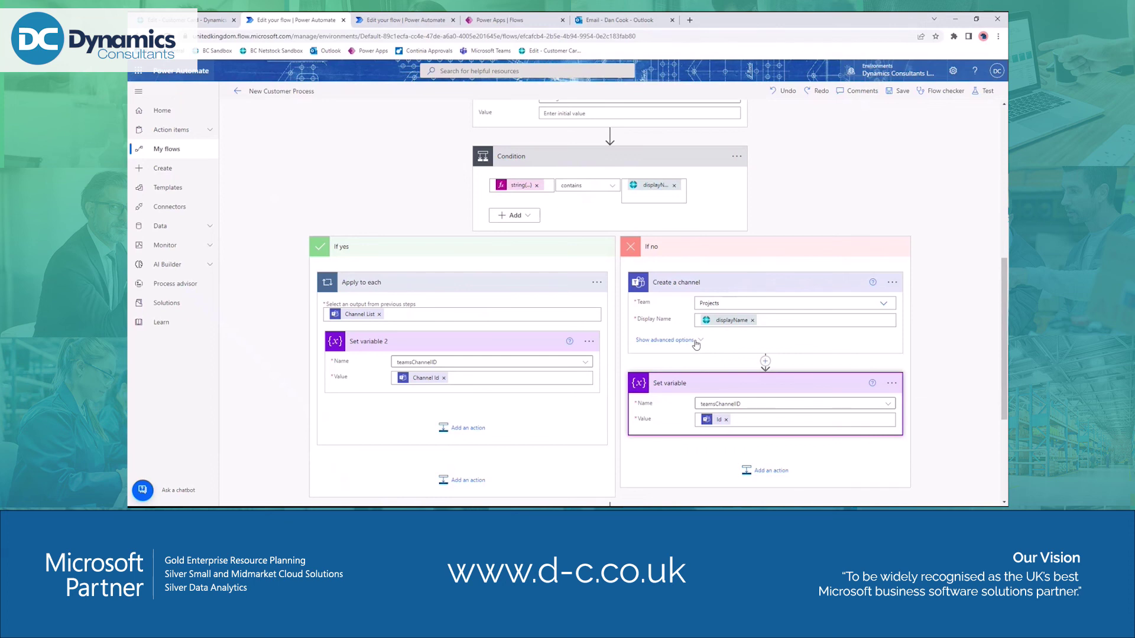
Examine the calendar, subject, time and time zone settings of the Create event (V4) action
{"action": "scroll", "coordinate": [696, 345], "scroll_direction": "down", "scroll_amount": 3}
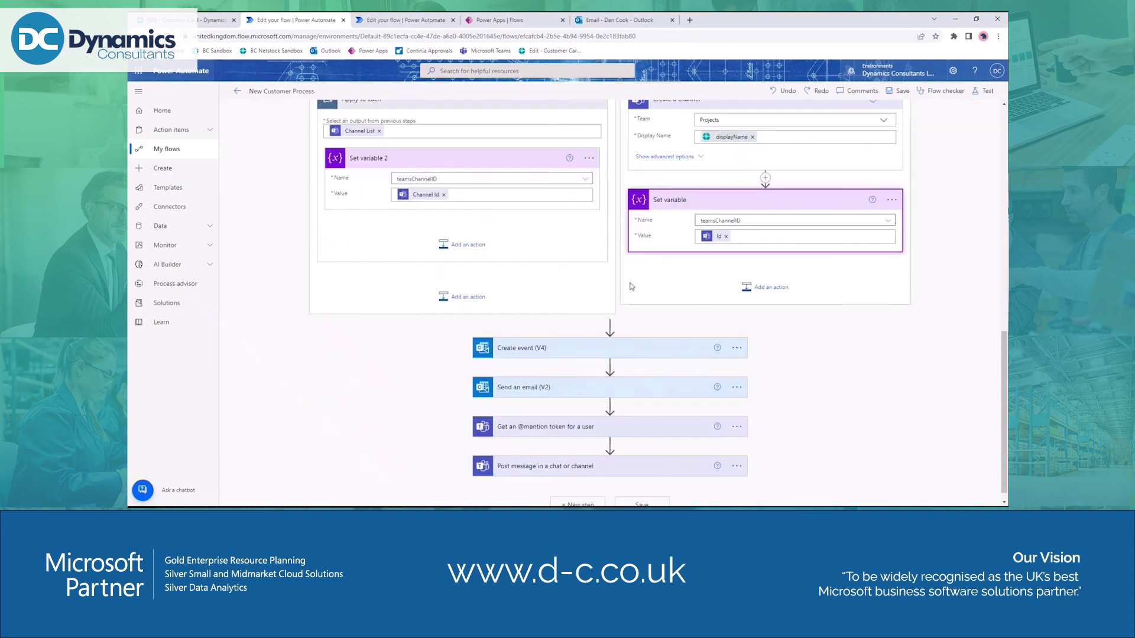
{"action": "left_click", "coordinate": [584, 350]}
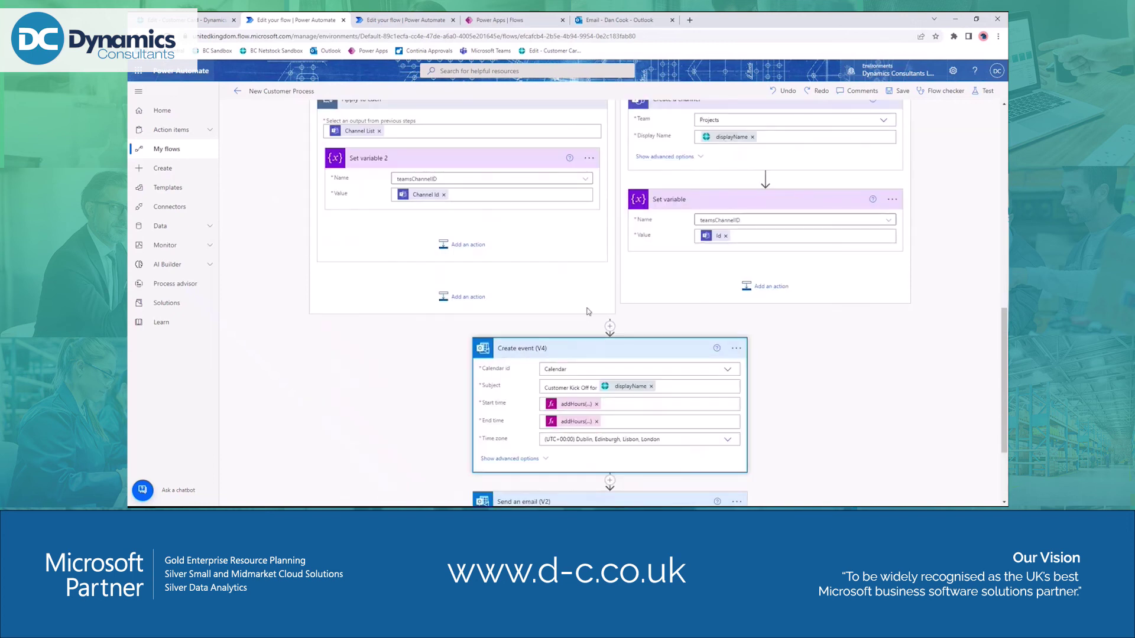
{"action": "scroll", "coordinate": [585, 307], "scroll_direction": "down", "scroll_amount": 2}
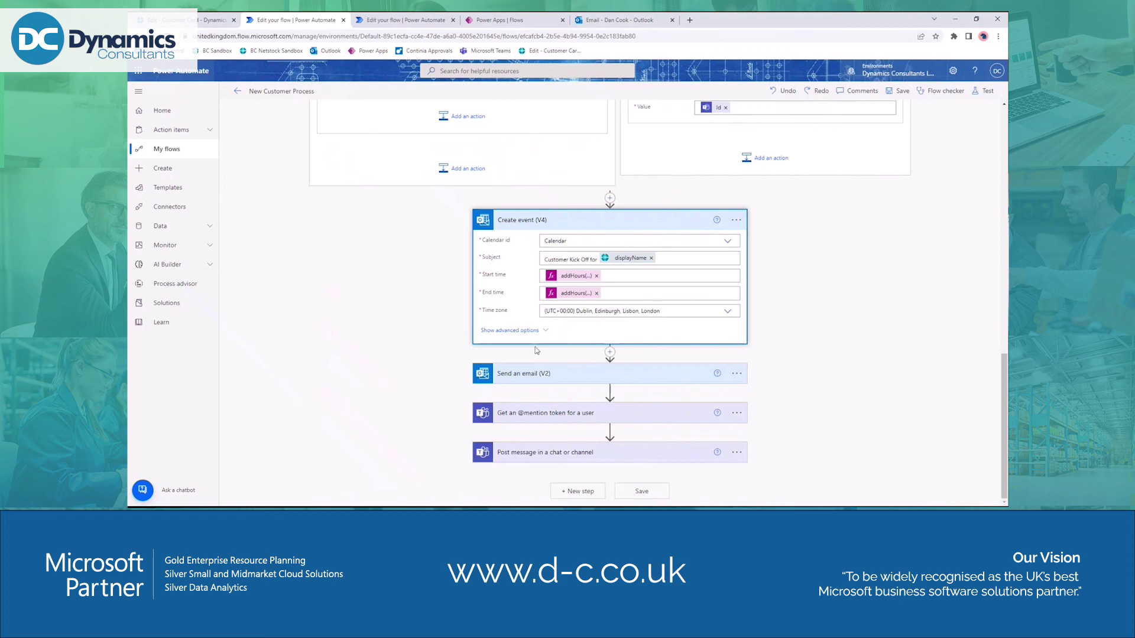
Examine the Send an email (V2) action's recipient, subject and body, including the dynamic fields and the greeting
{"action": "left_click", "coordinate": [548, 368]}
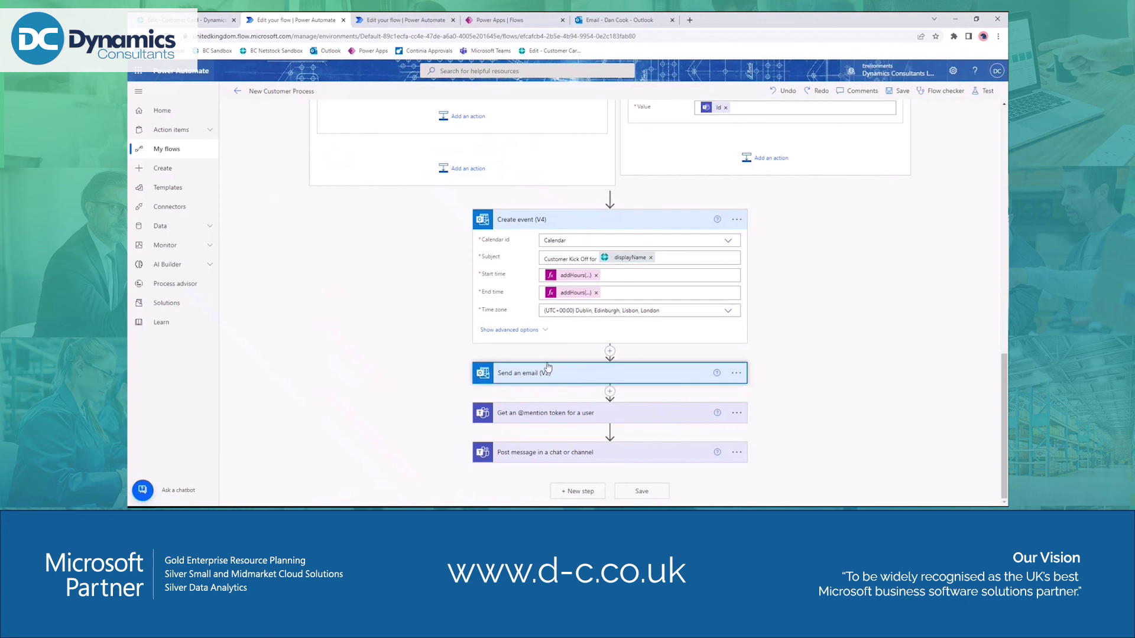
{"action": "scroll", "coordinate": [544, 325], "scroll_direction": "down", "scroll_amount": 3}
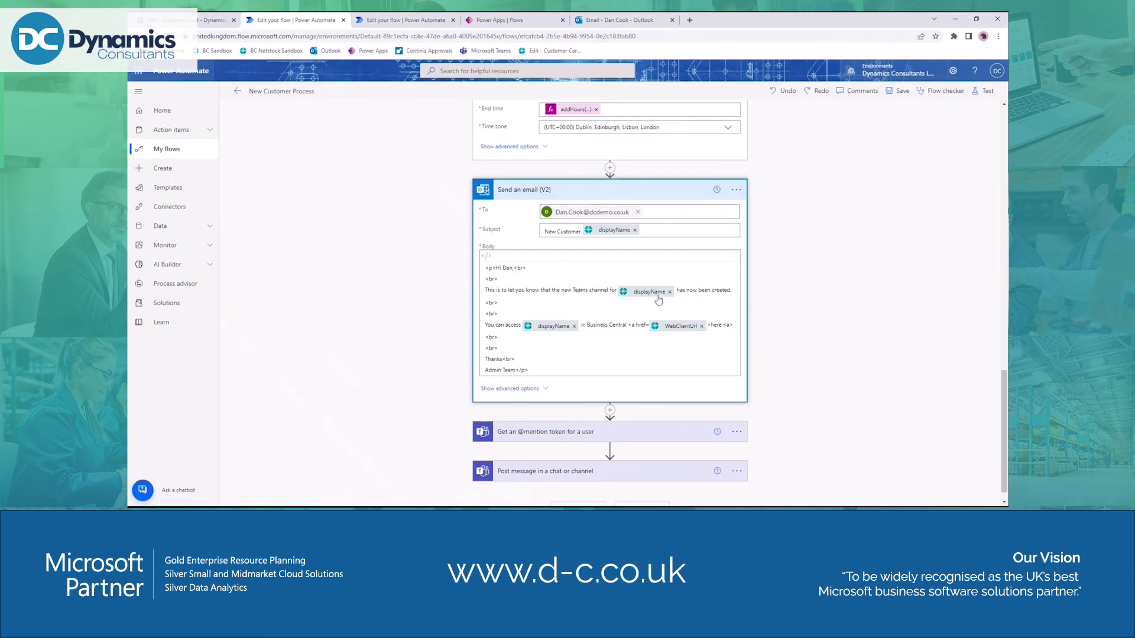
{"action": "mouse_move", "coordinate": [659, 299]}
{"action": "mouse_move", "coordinate": [679, 332]}
{"action": "left_click_drag", "start_coordinate": [496, 267], "coordinate": [513, 267]}
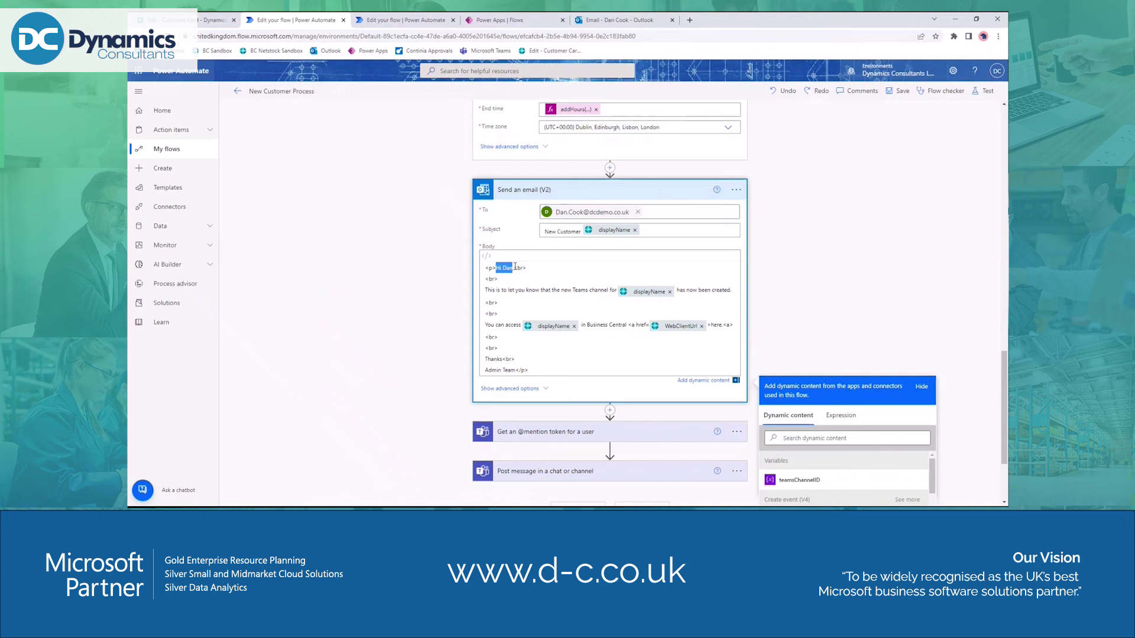
{"action": "left_click", "coordinate": [538, 432]}
{"action": "scroll", "coordinate": [420, 379], "scroll_direction": "down", "scroll_amount": 2}
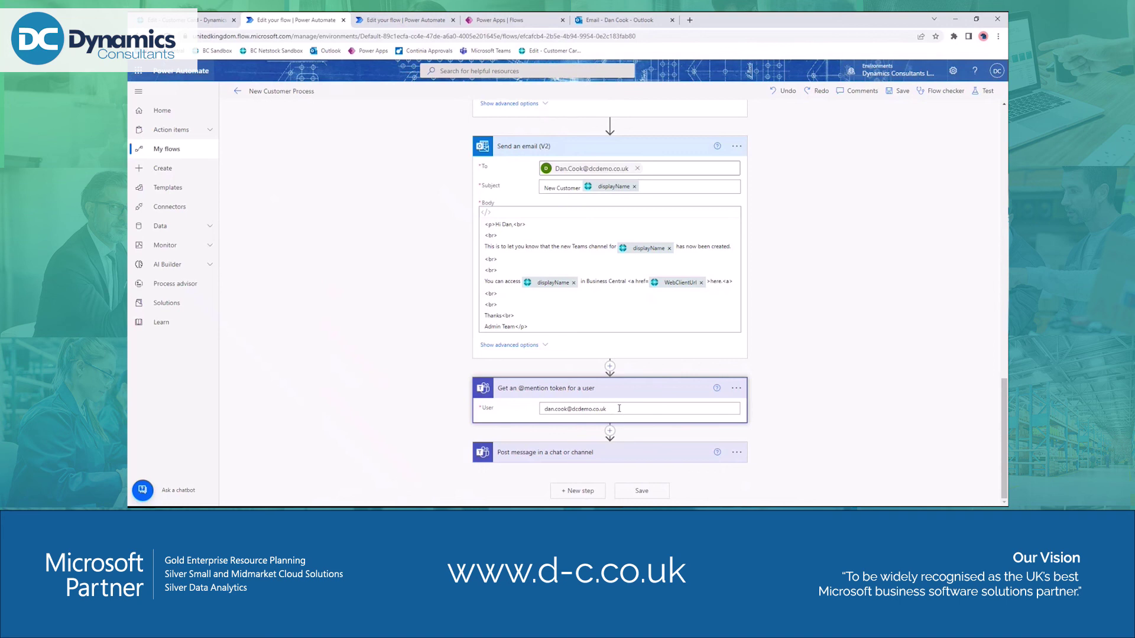
{"action": "left_click", "coordinate": [534, 453]}
{"action": "scroll", "coordinate": [460, 370], "scroll_direction": "down", "scroll_amount": 3}
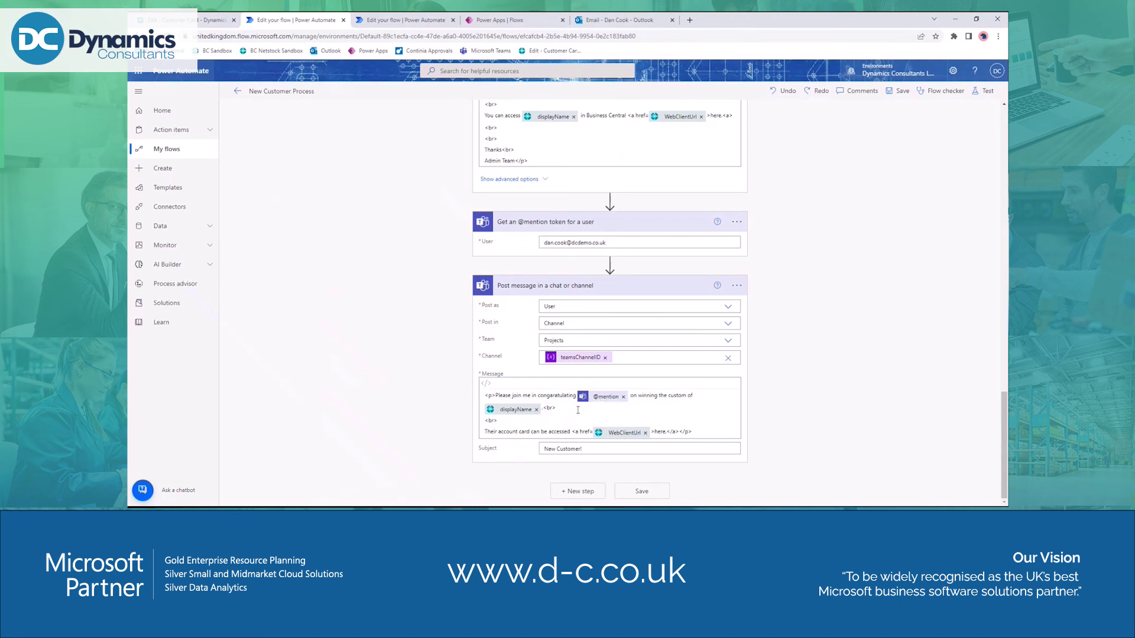
{"action": "left_click", "coordinate": [552, 431]}
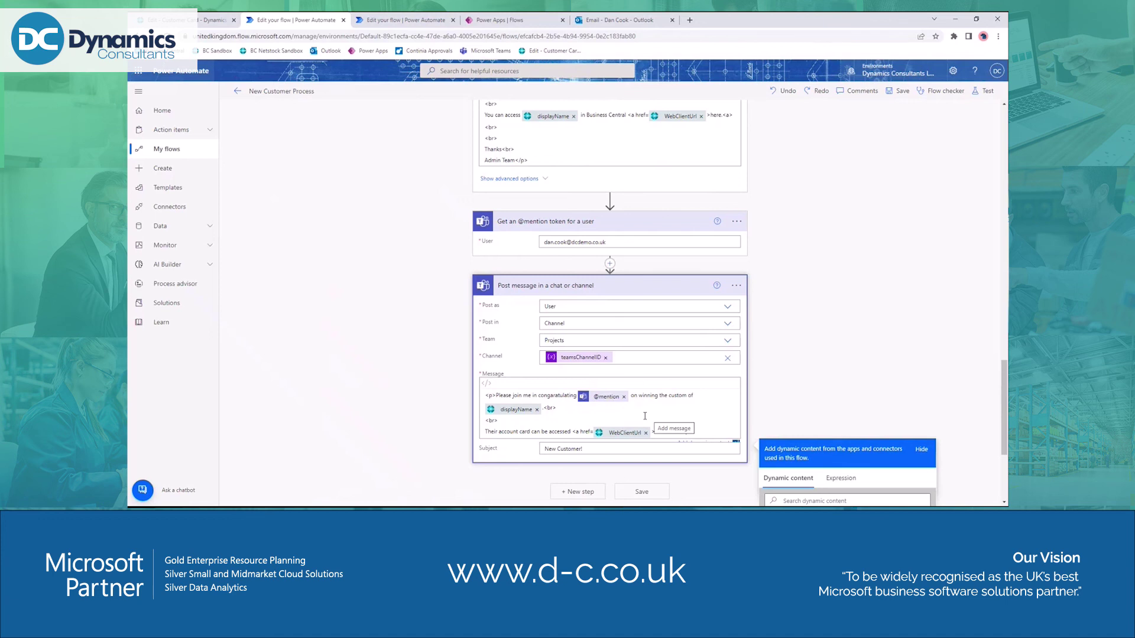
{"action": "left_click", "coordinate": [421, 222]}
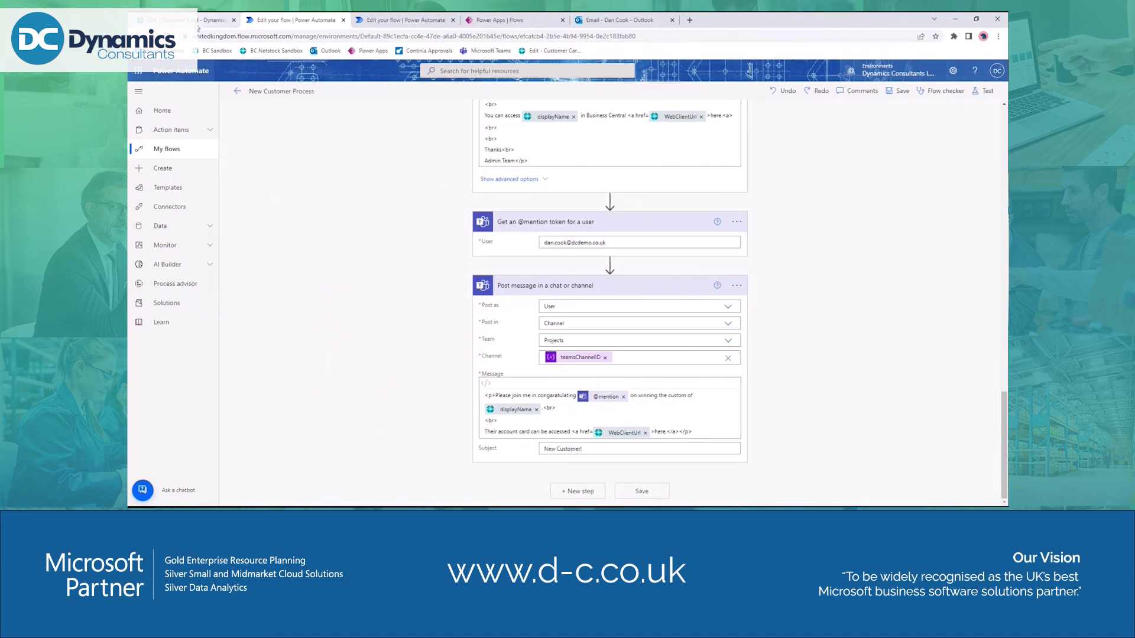
Switch to Business Central, open Candoxy Canada Inc.'s customer card, and launch the New Customer Process flow from it
{"action": "left_click", "coordinate": [198, 27]}
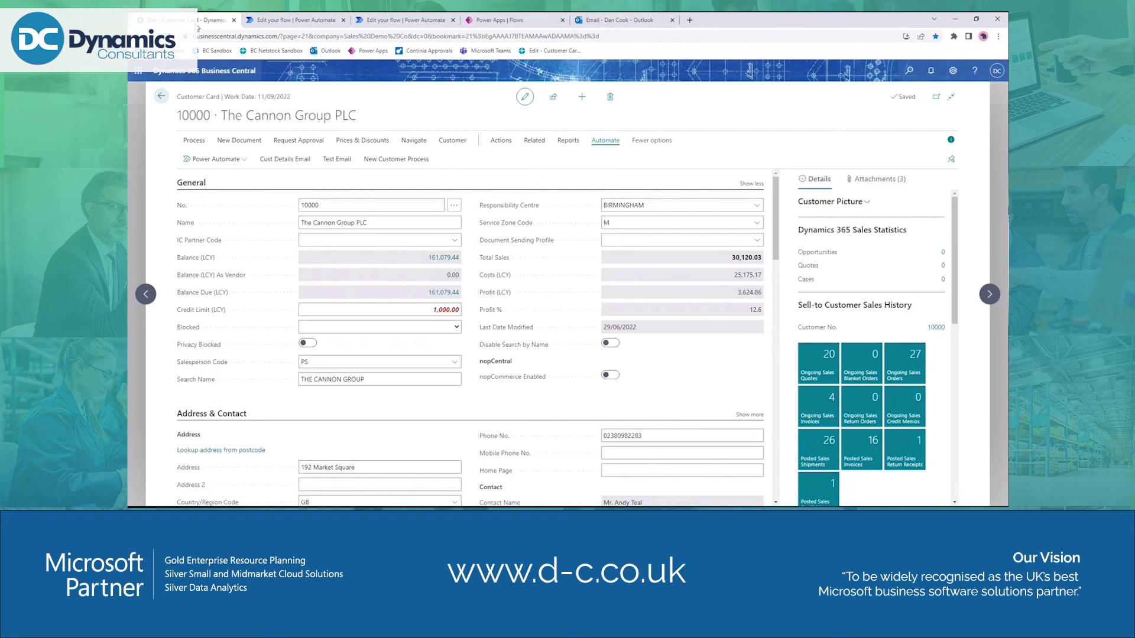
{"action": "left_click", "coordinate": [162, 97]}
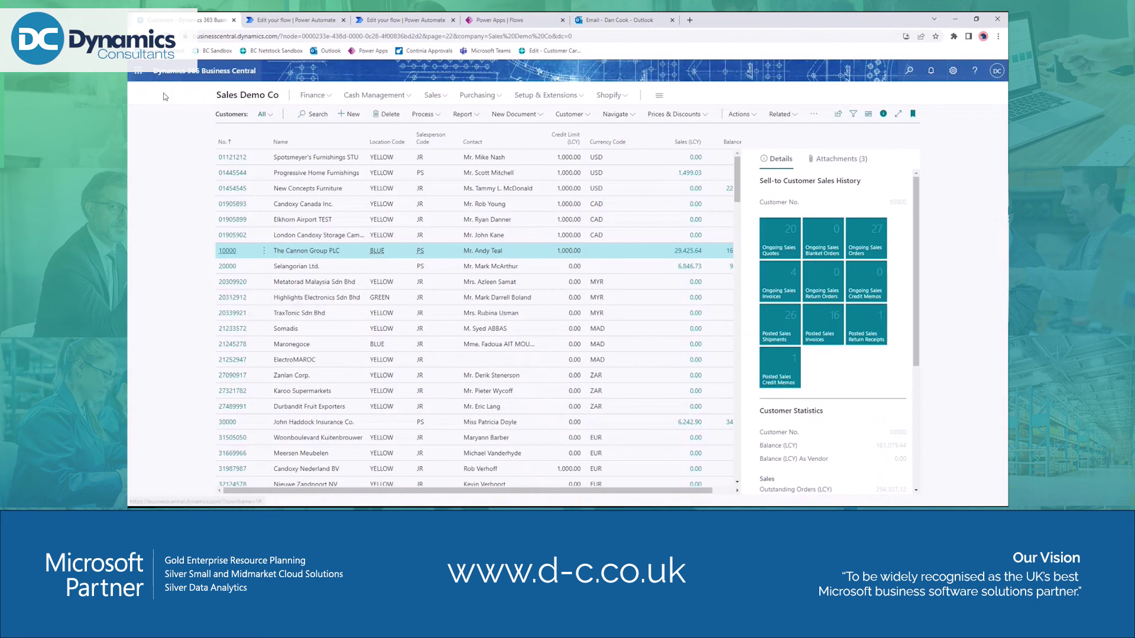
{"action": "left_click", "coordinate": [227, 204]}
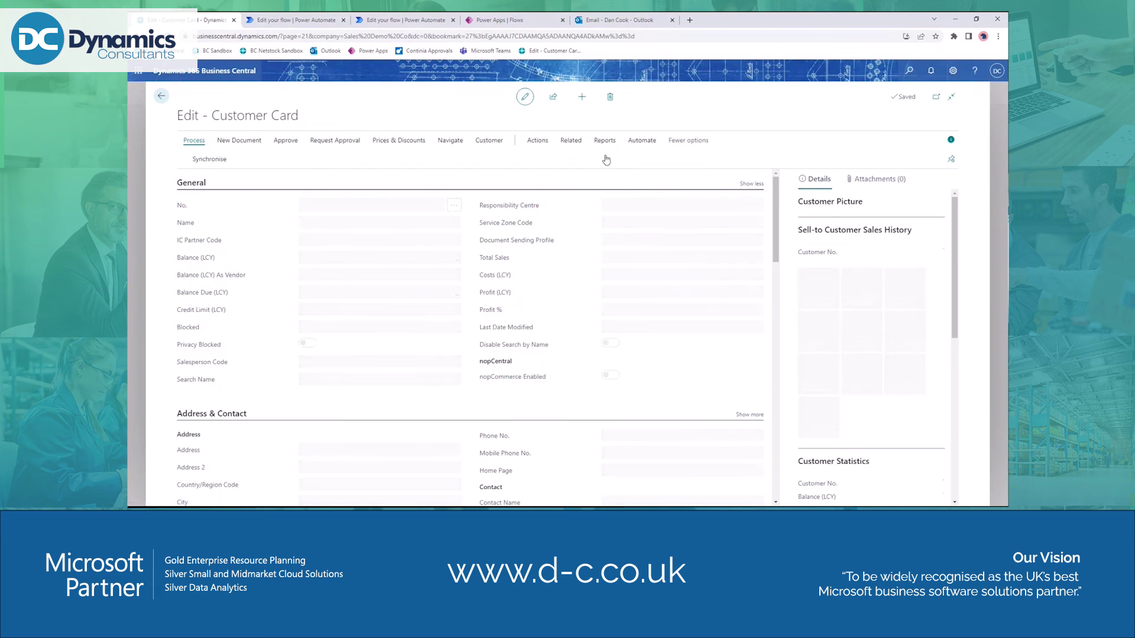
{"action": "left_click", "coordinate": [635, 141]}
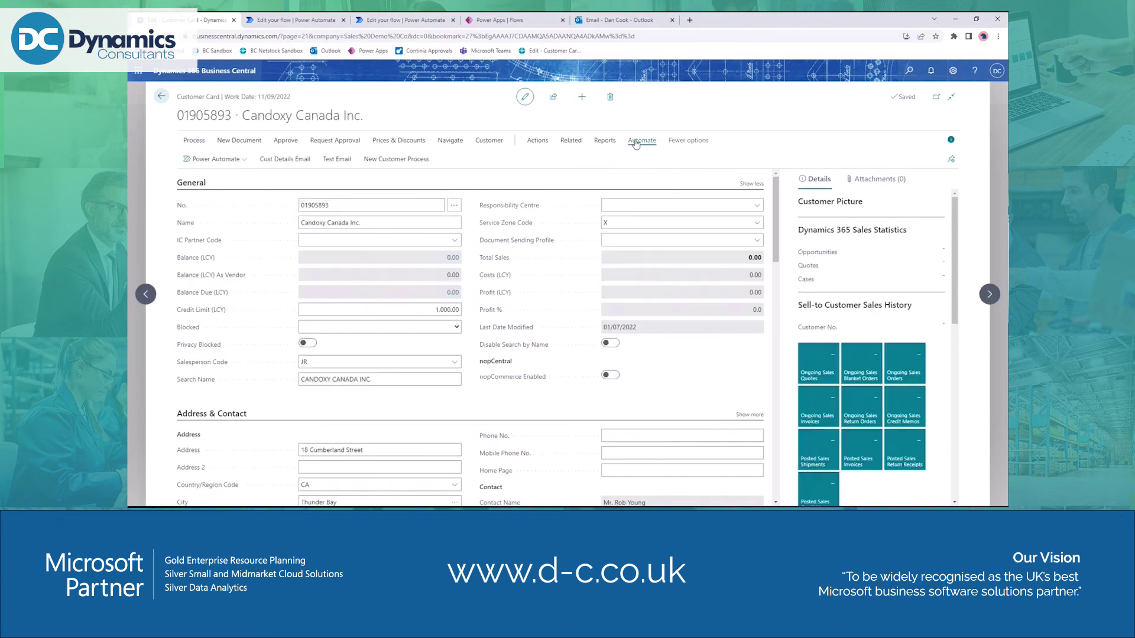
{"action": "left_click", "coordinate": [389, 160]}
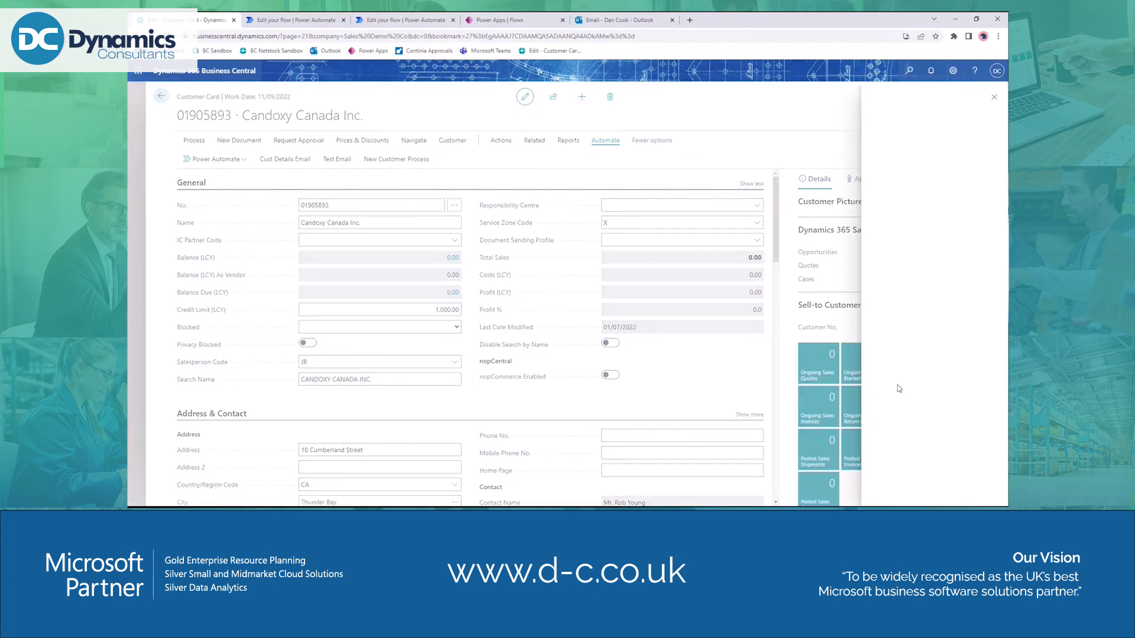